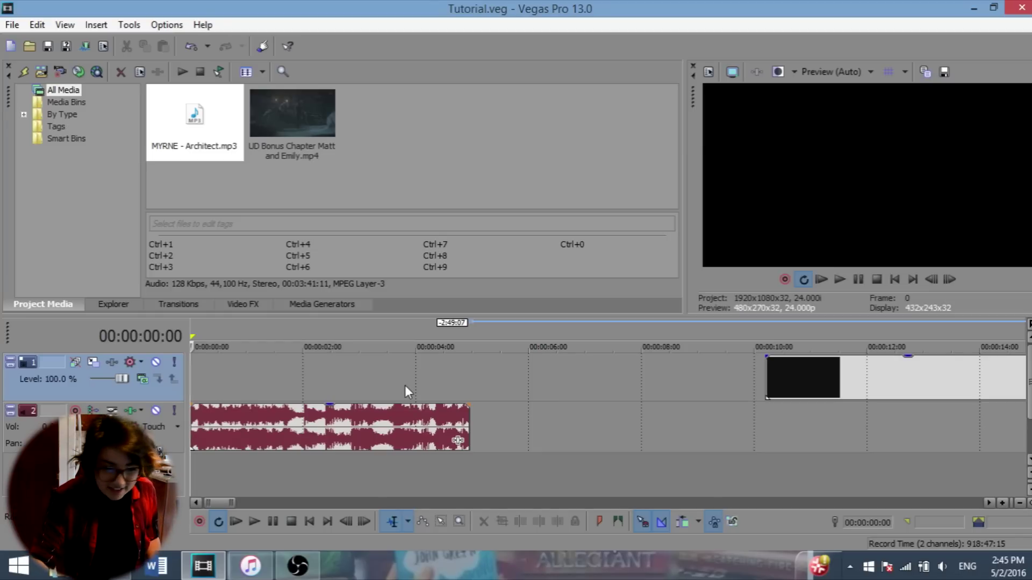
Move the long video clip earlier on the timeline so it starts at about 5.7 seconds
left_click_drag(806, 388, 555, 387)
left_click(621, 374)
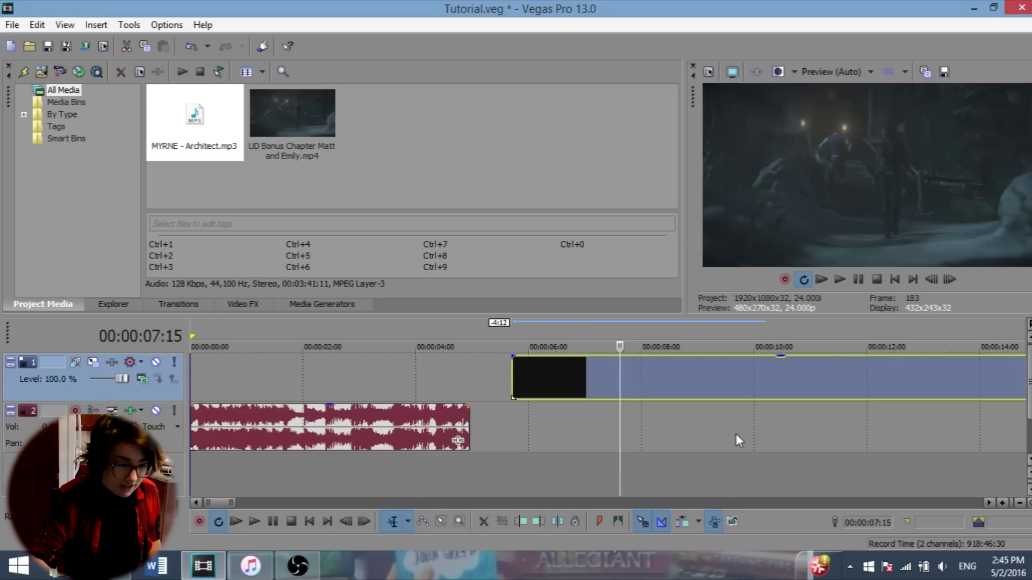
Look through the long clip's footage at several later points for scenes worth cutting out
scroll(737, 434, "down", 3)
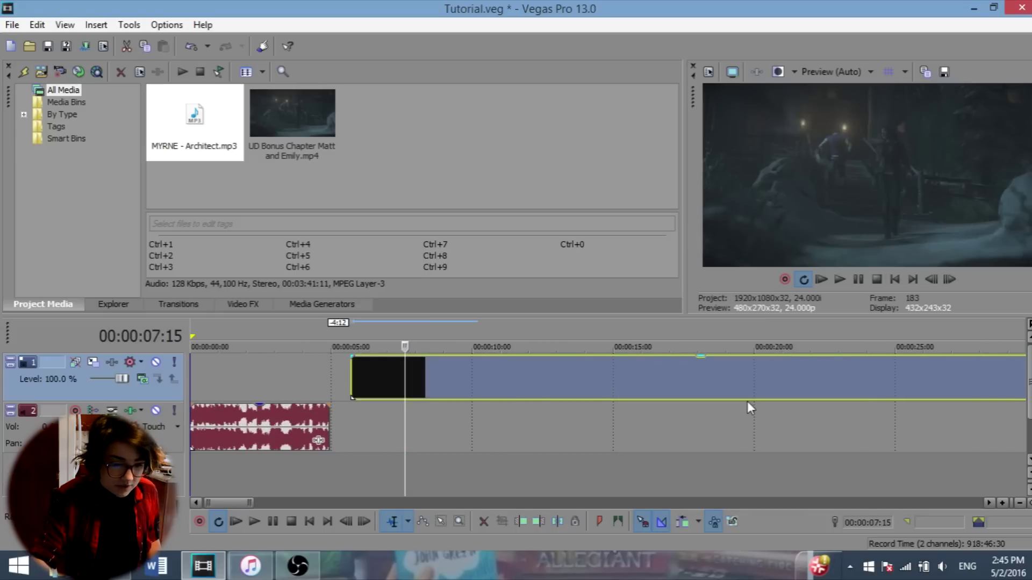
left_click(731, 360)
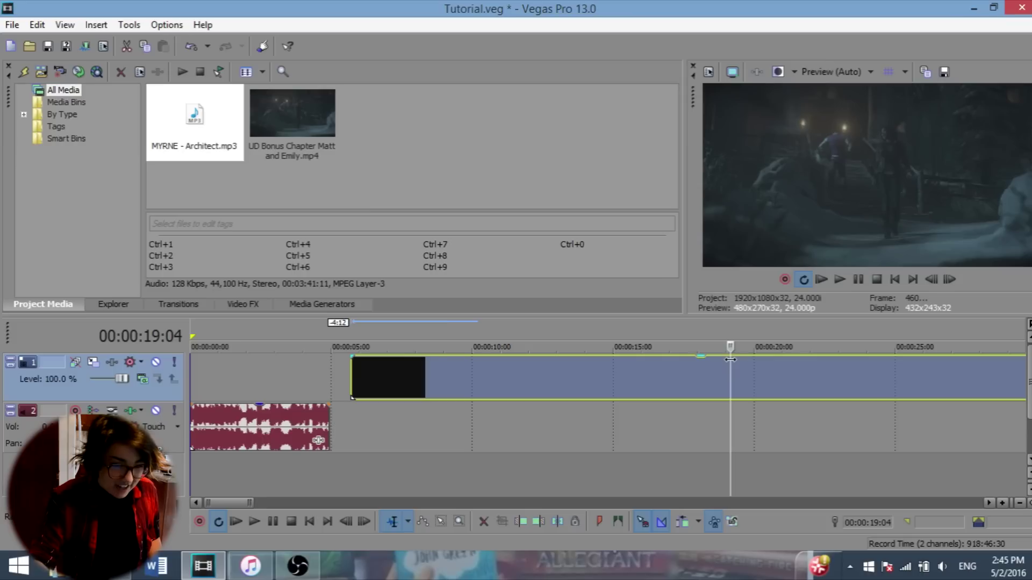
scroll(941, 384, "down", 1)
left_click(941, 384)
scroll(941, 384, "down", 1)
left_click(784, 388)
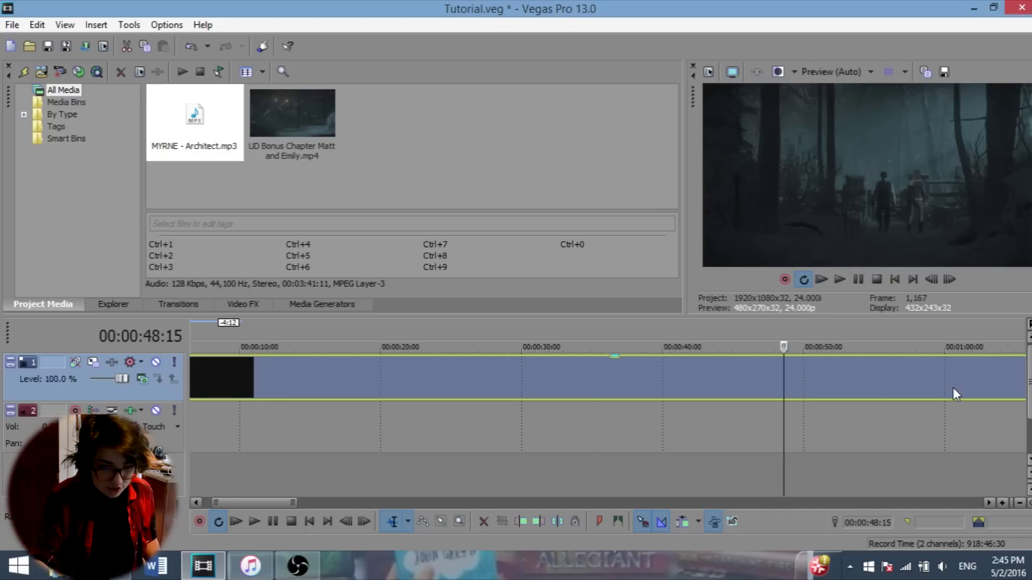
scroll(953, 387, "down", 1)
left_click(835, 375)
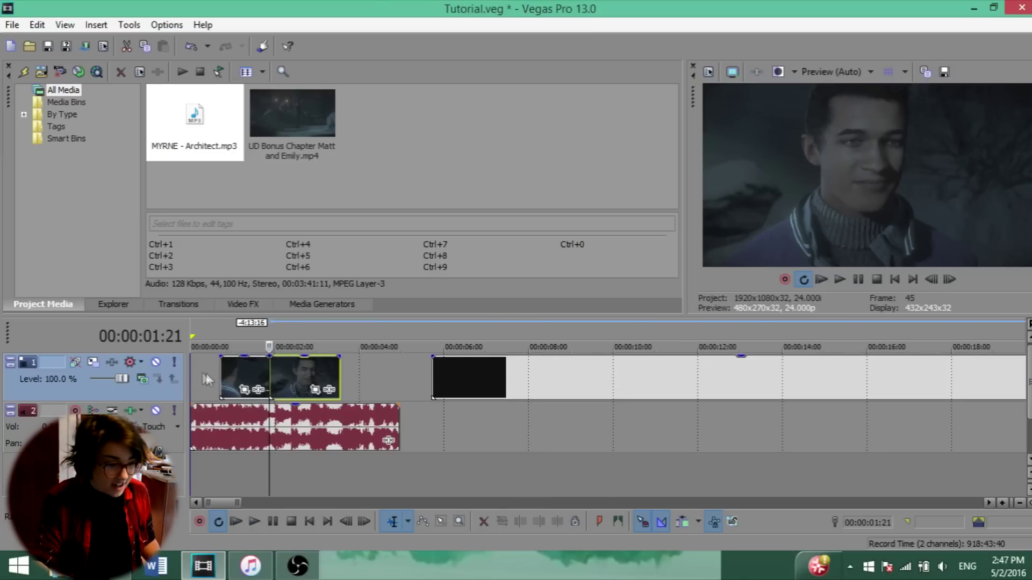
Shift the second short clip earlier so it overlaps the end of the first short clip by one frame
left_click(219, 381)
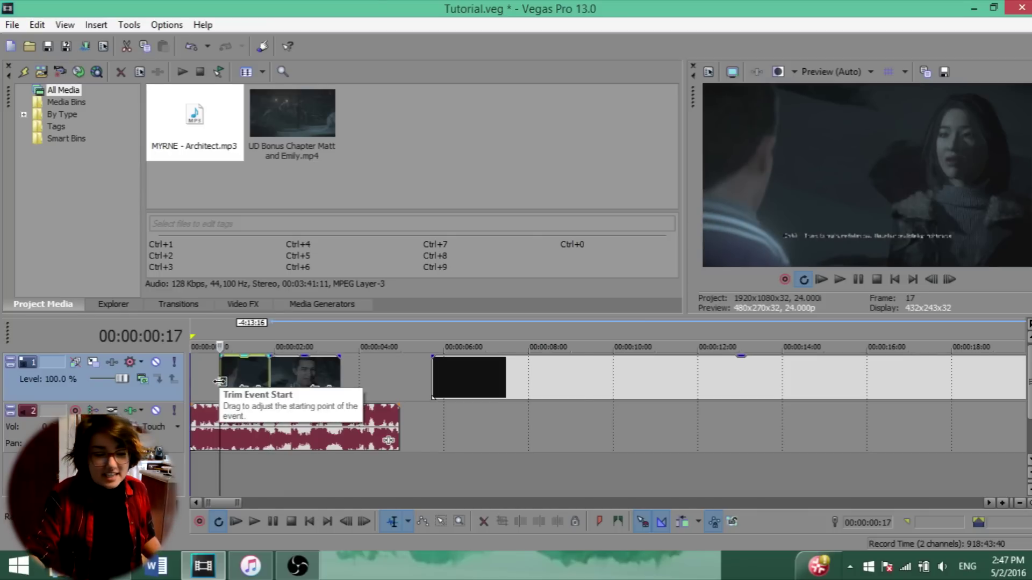
scroll(326, 396, "up", 2)
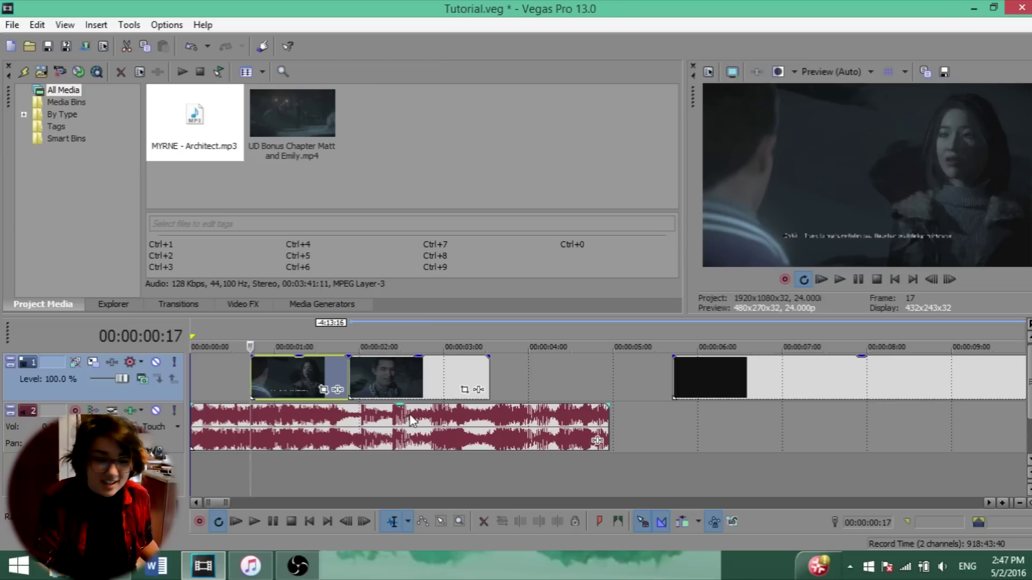
left_click(353, 382)
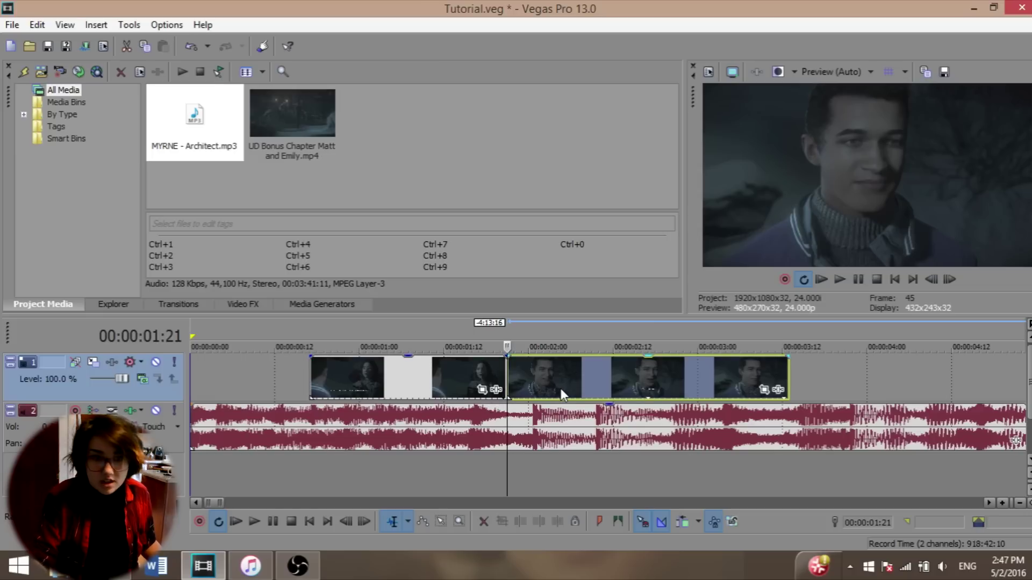
scroll(561, 388, "up", 2)
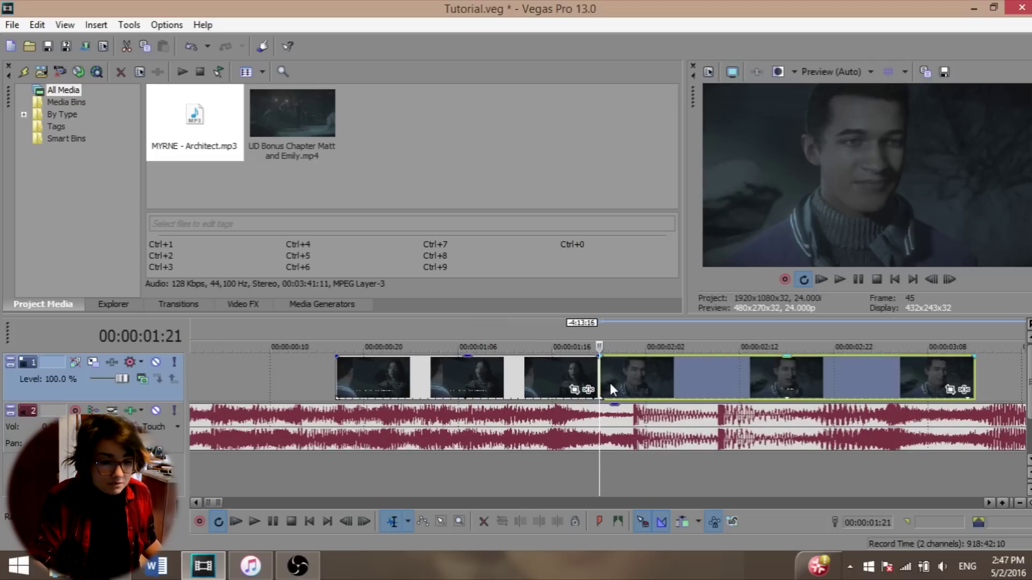
scroll(738, 404, "up", 2)
left_click_drag(708, 392, 628, 391)
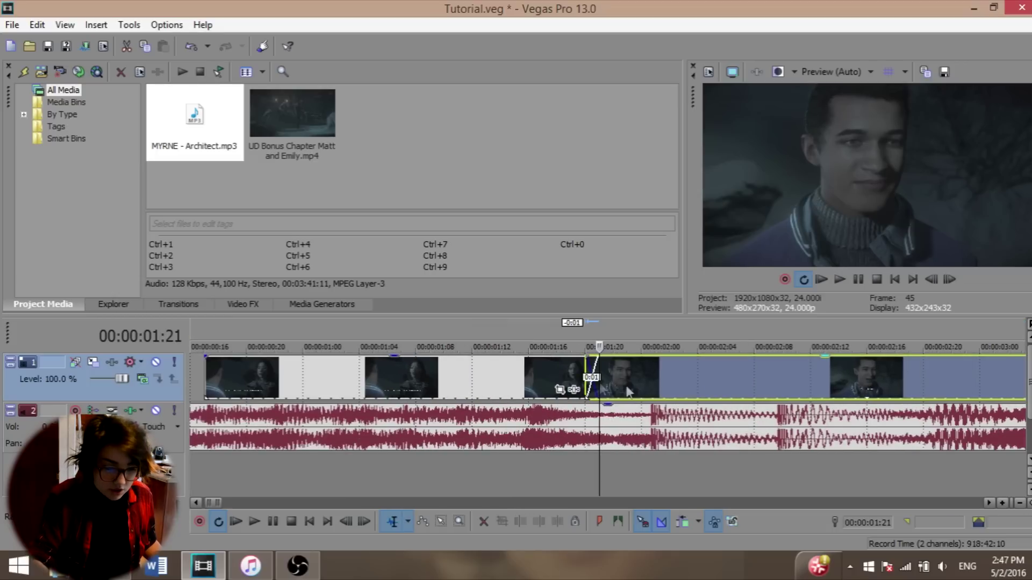
Try a two-frame overlap between the two short clips, check it frame by frame, and return it to one frame
key("Left")
key("Right")
key("Left")
left_click_drag(681, 396, 648, 392)
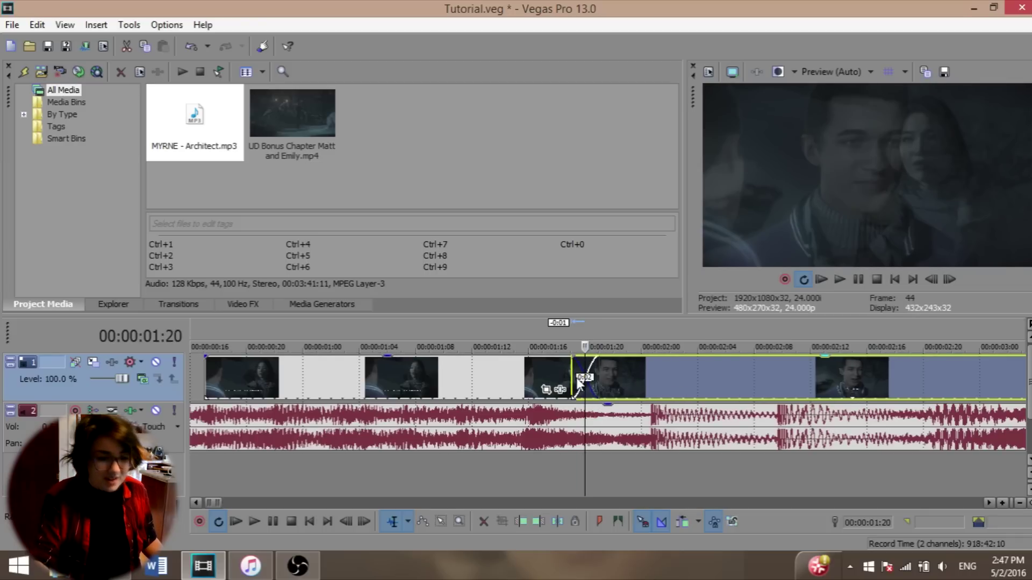
key("Left")
key("Left")
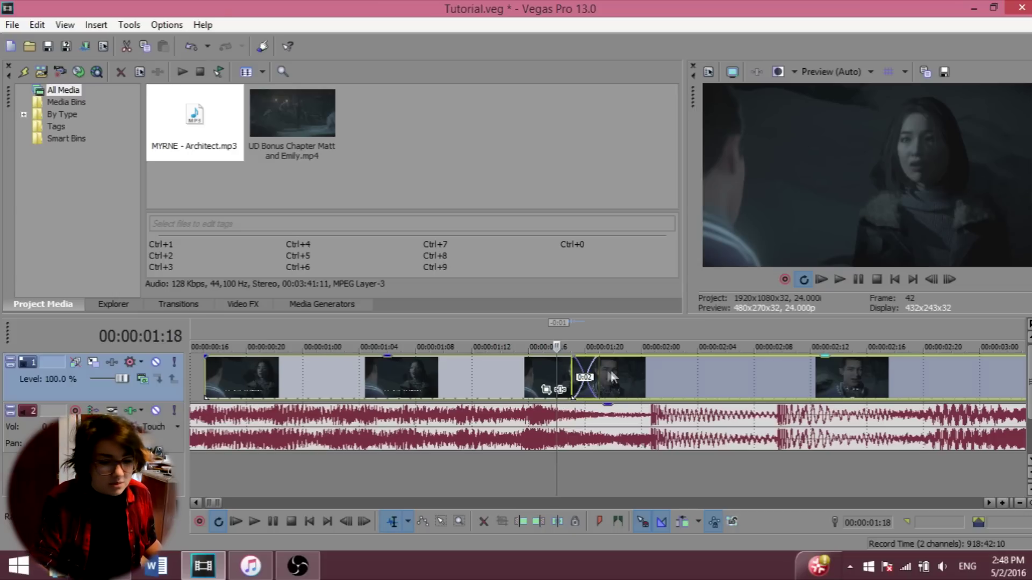
left_click_drag(611, 371, 618, 370)
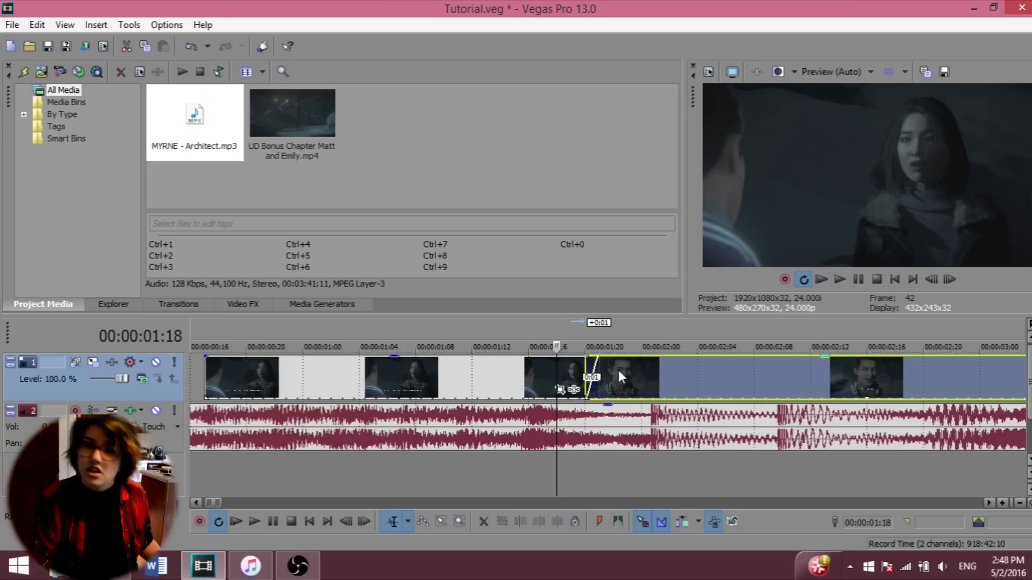
Open Event Pan/Crop for the first short clip and place its cursor five frames before the clip's end
left_click(536, 365)
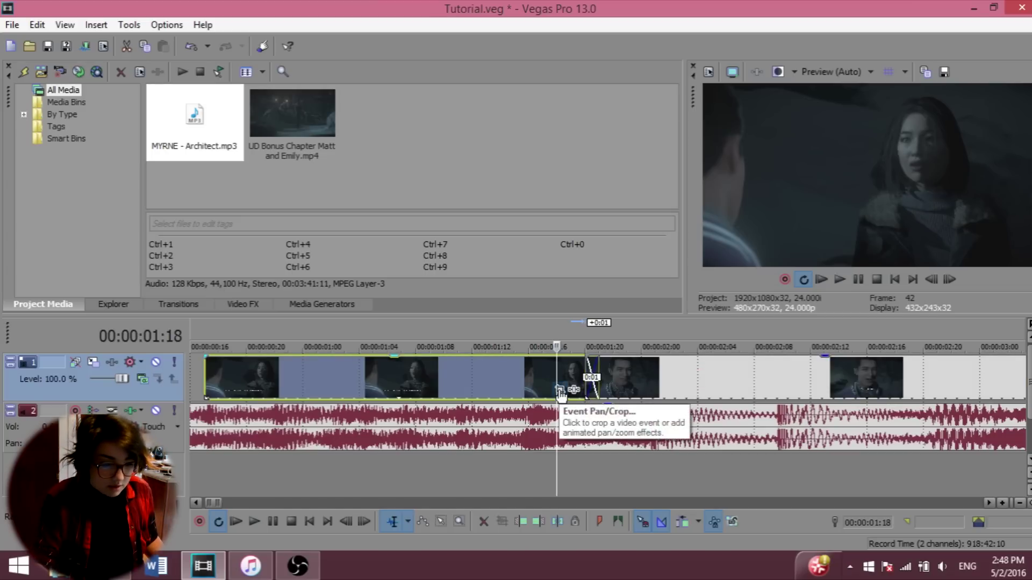
left_click(560, 390)
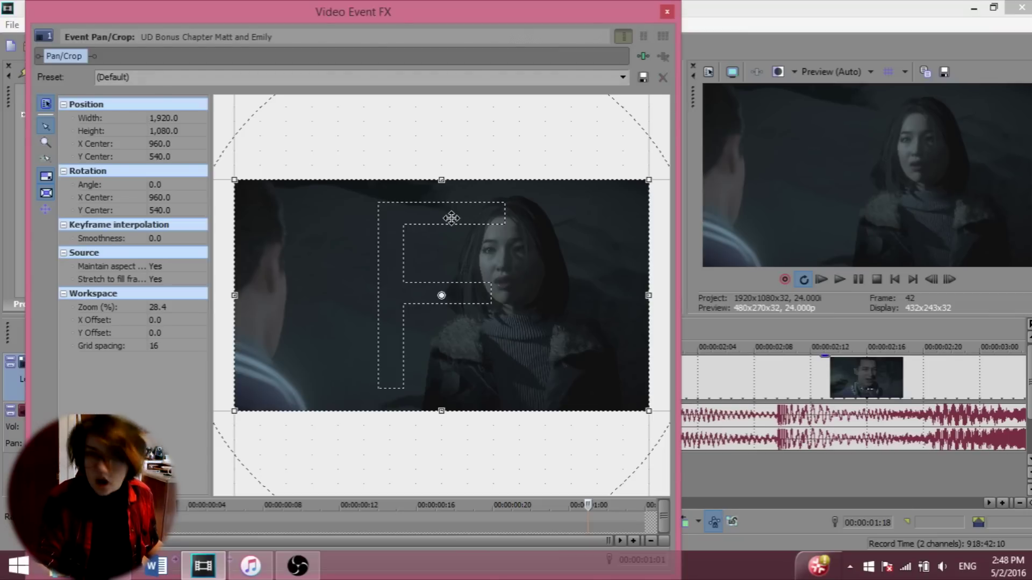
left_click(643, 516)
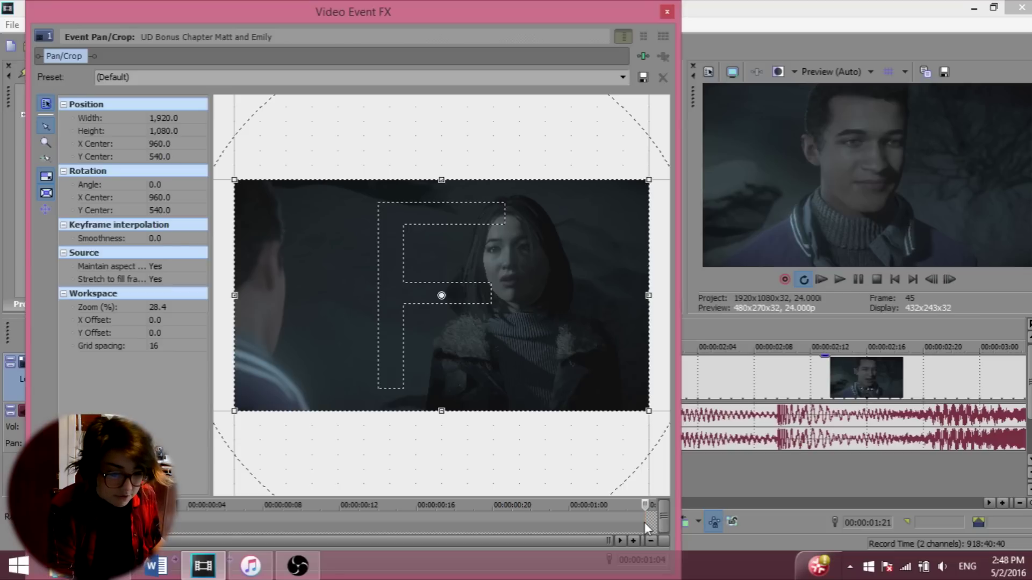
key("Left")
key("Left")
key("Left")
key("Left")
key("Left")
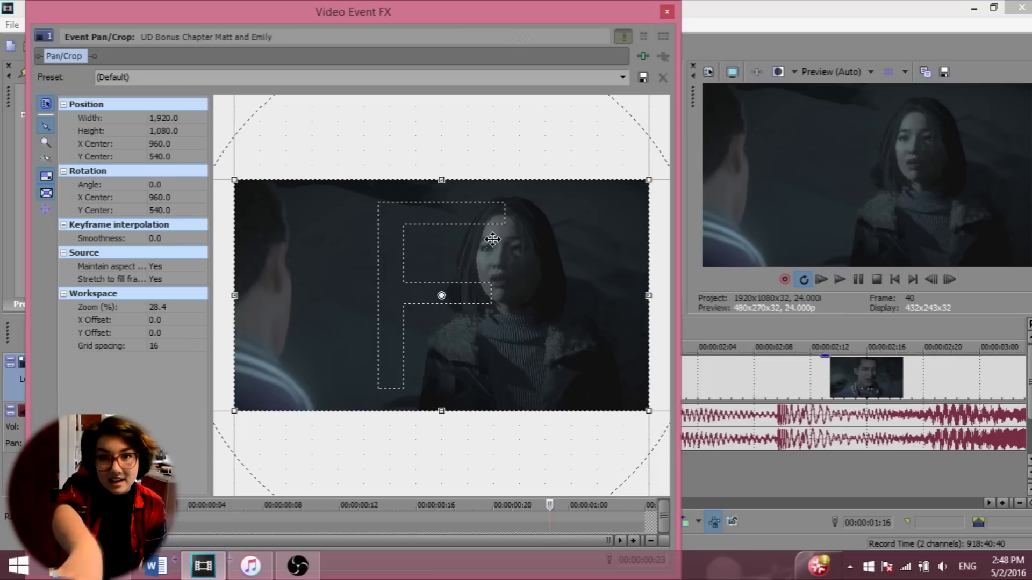
Keyframe a centered zoom from a 1,817.0 × 1,022.1 crop at 00:00:00:23 to 352.9 × 198.5 at the clip's end
left_click(644, 521)
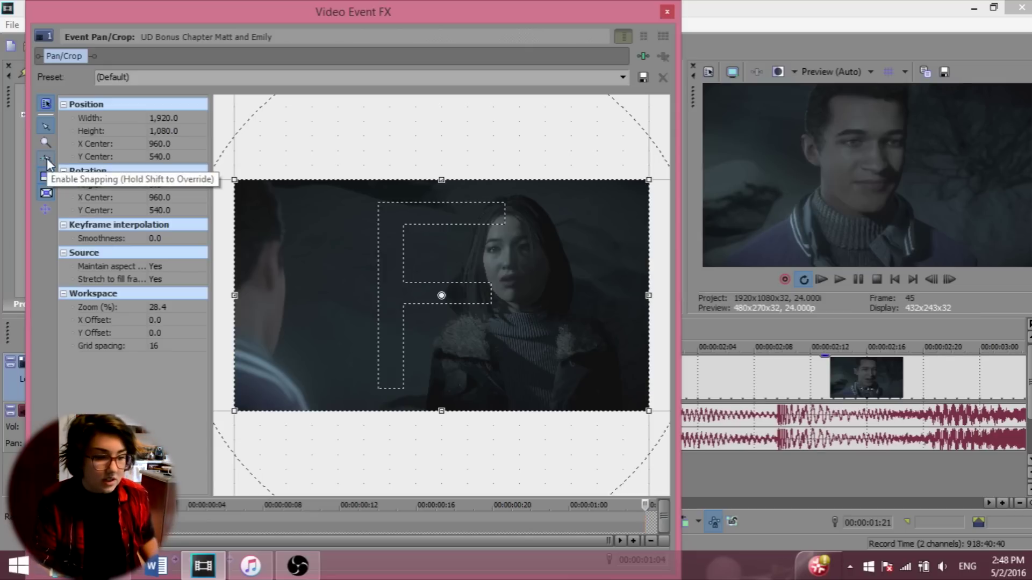
left_click_drag(372, 180, 372, 188)
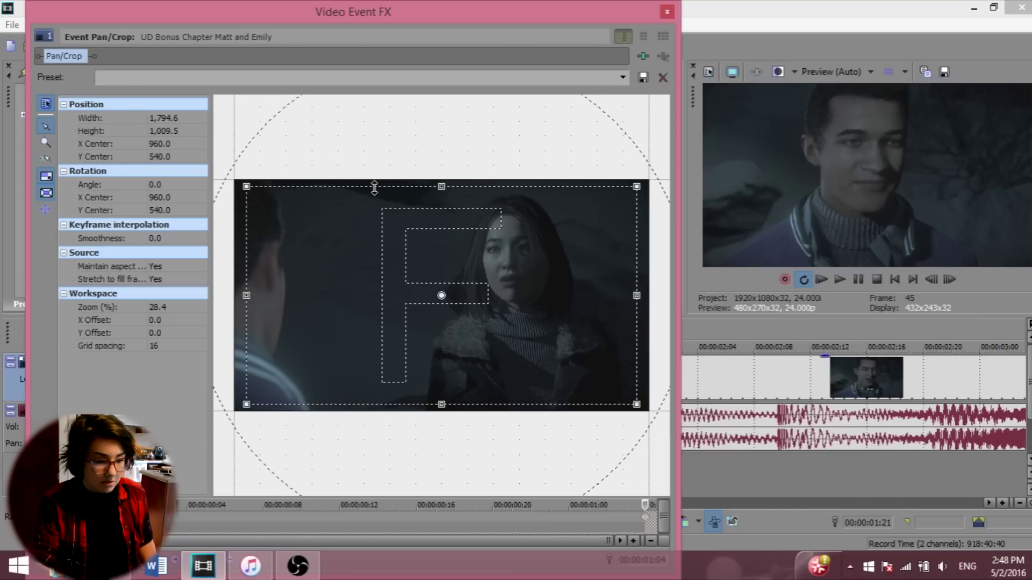
left_click(647, 527)
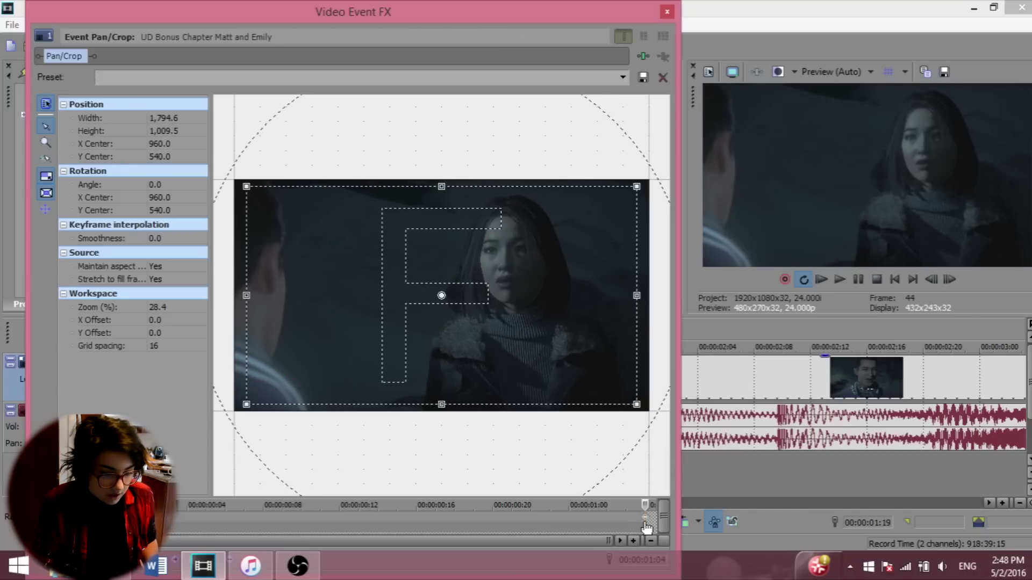
left_click(549, 514)
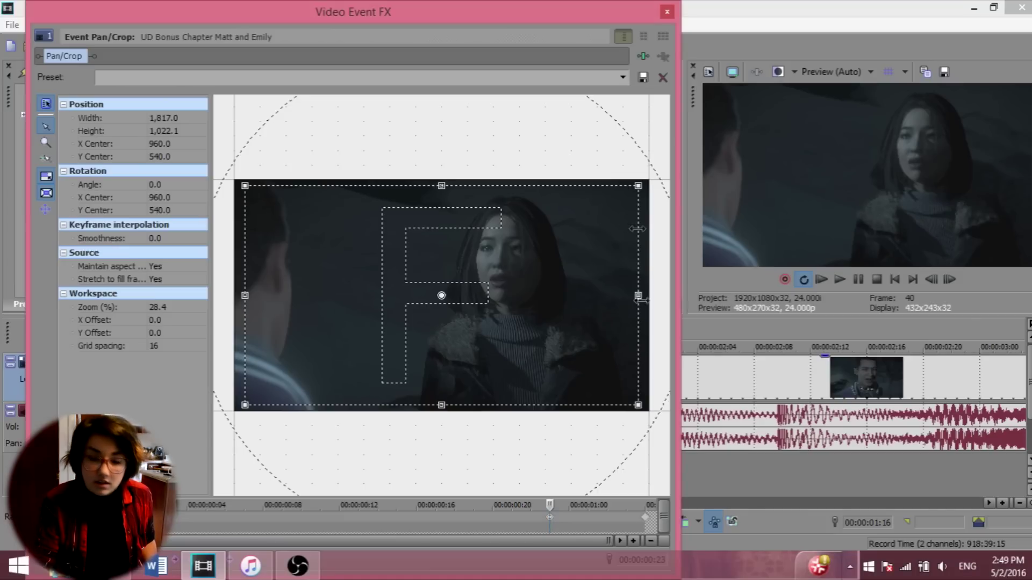
left_click(649, 523)
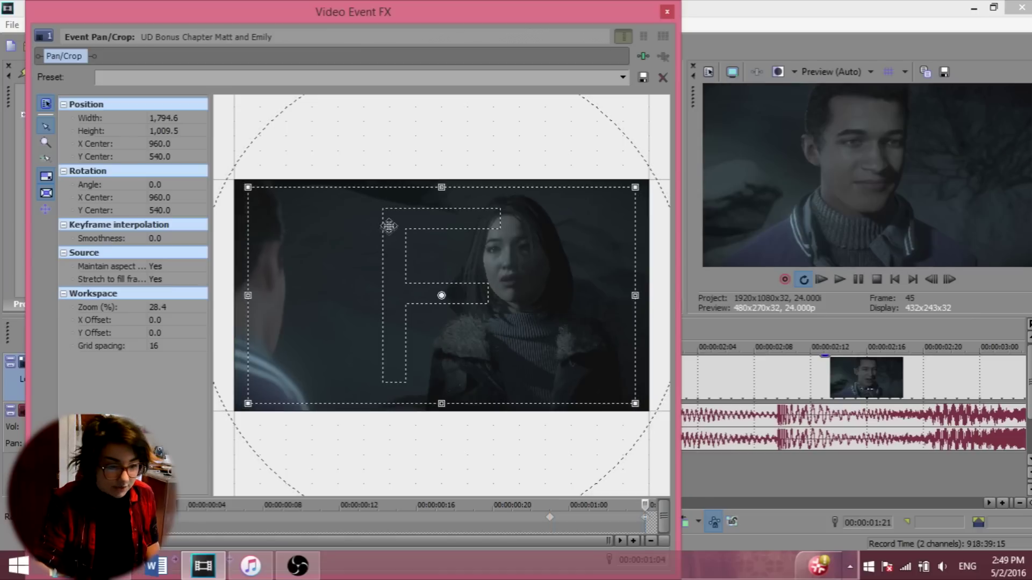
left_click_drag(393, 188, 425, 275)
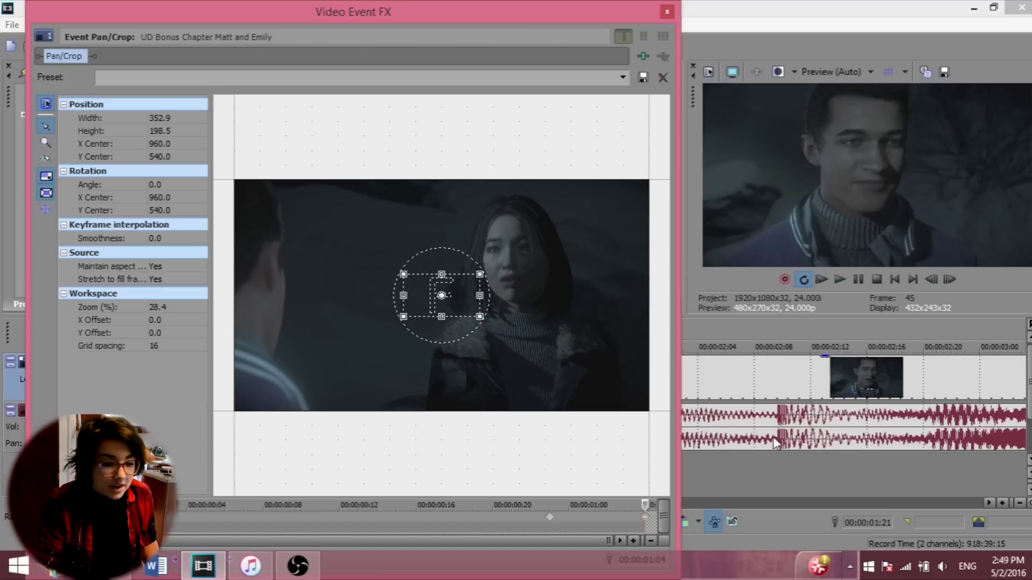
Set the pan/crop keyframe at 00:00:00:23 to Slow interpolation
left_click(551, 520)
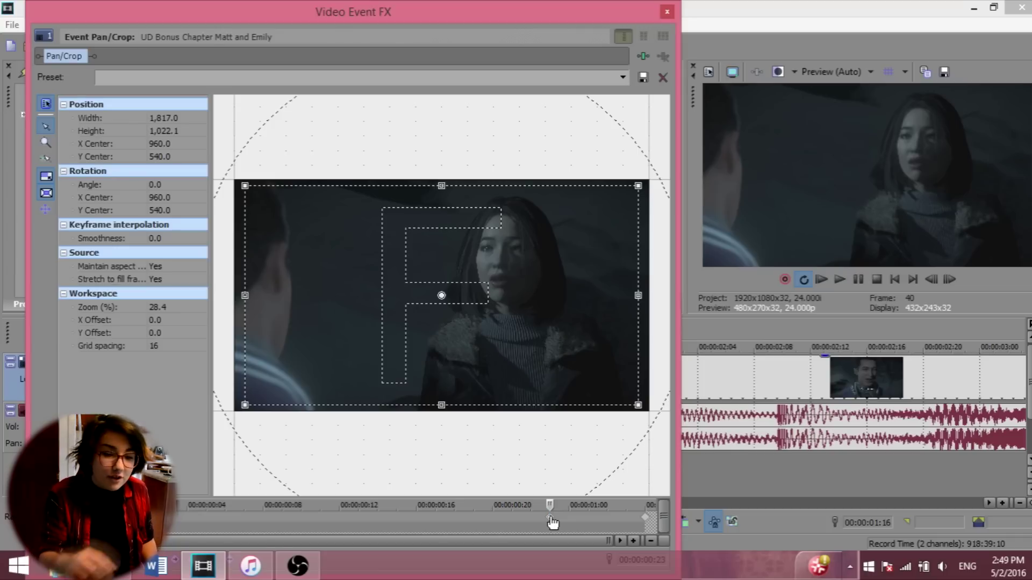
scroll(552, 522, "up", 2)
scroll(551, 516, "up", 1)
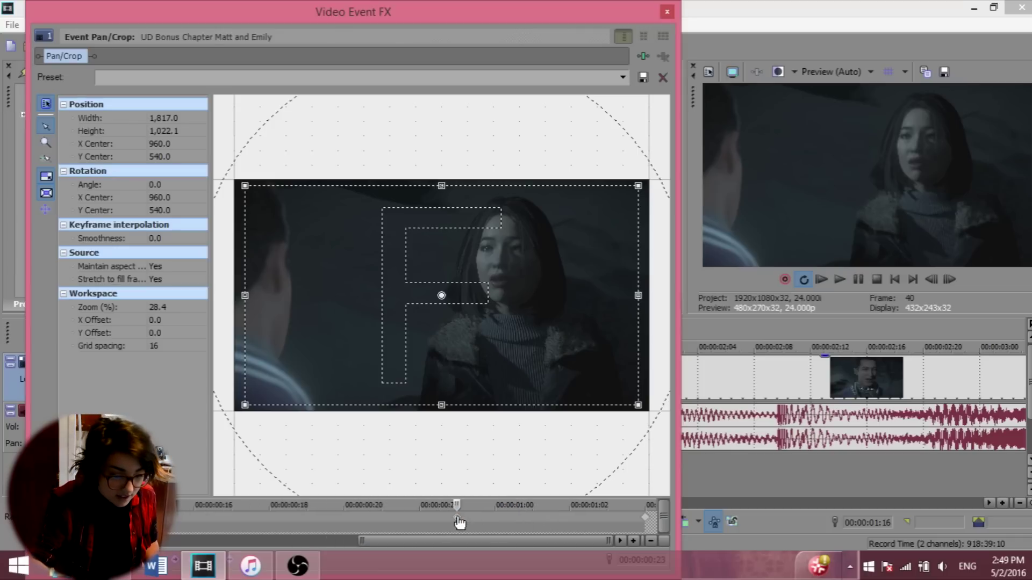
right_click(457, 516)
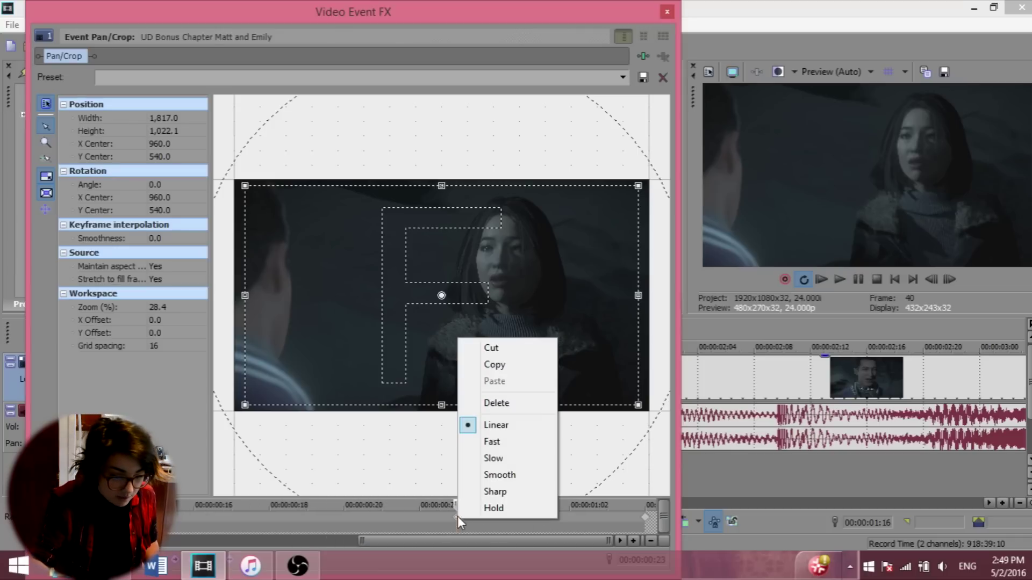
left_click(519, 458)
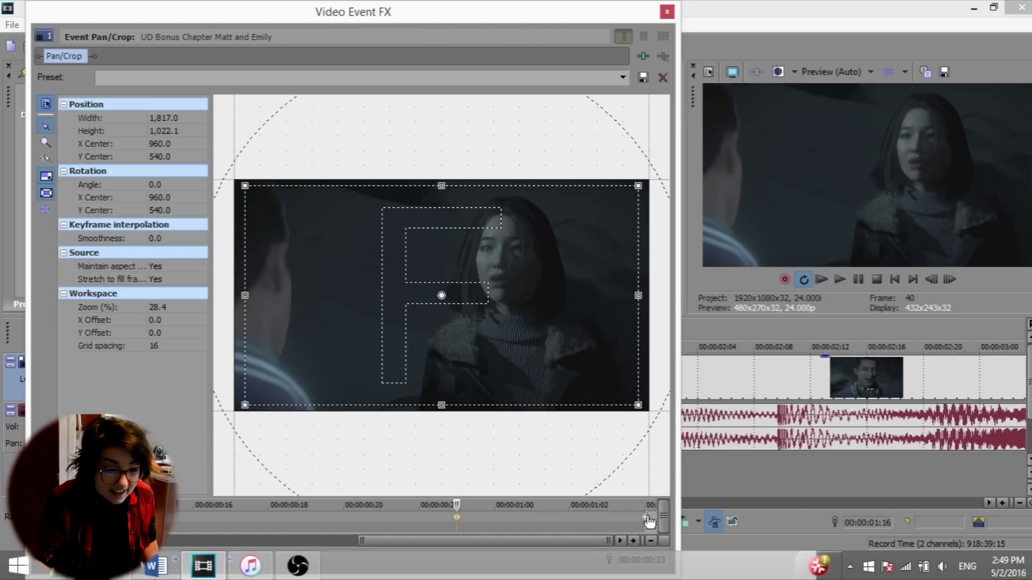
Set the clip's last pan/crop keyframe to Smooth interpolation, close the pan/crop window and save the project
left_click(646, 518)
right_click(645, 519)
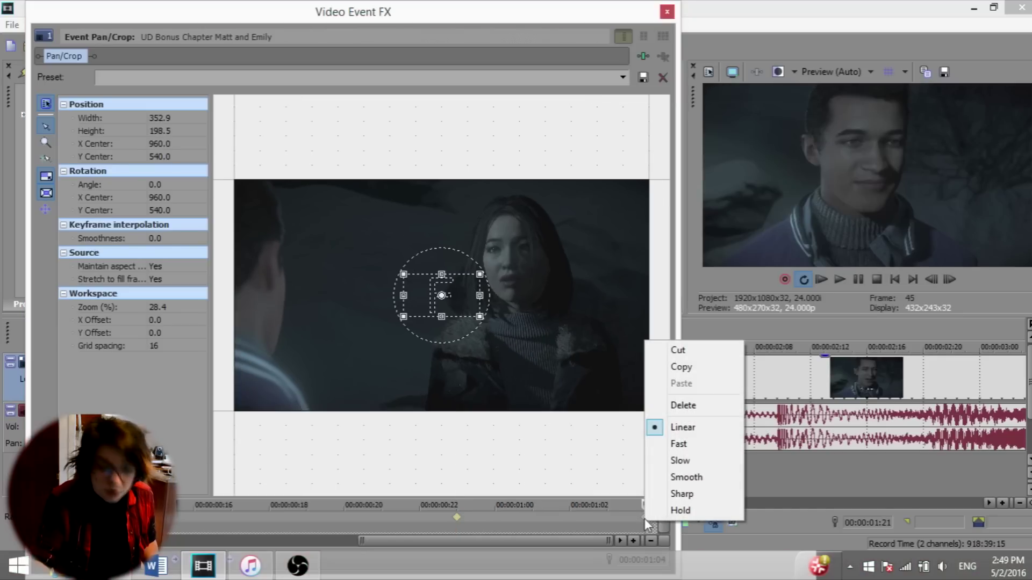
left_click(667, 482)
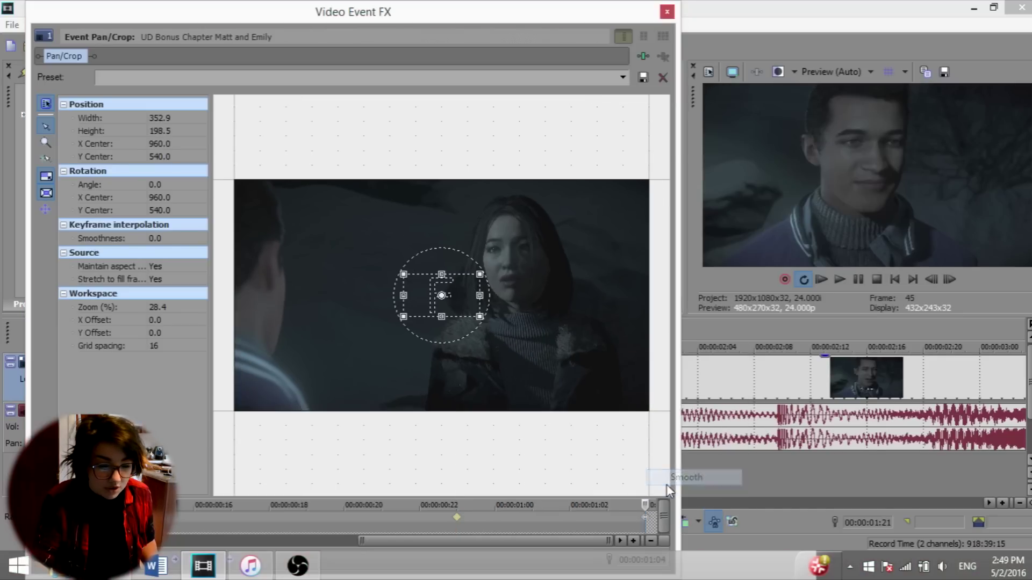
left_click(667, 11)
left_click(49, 48)
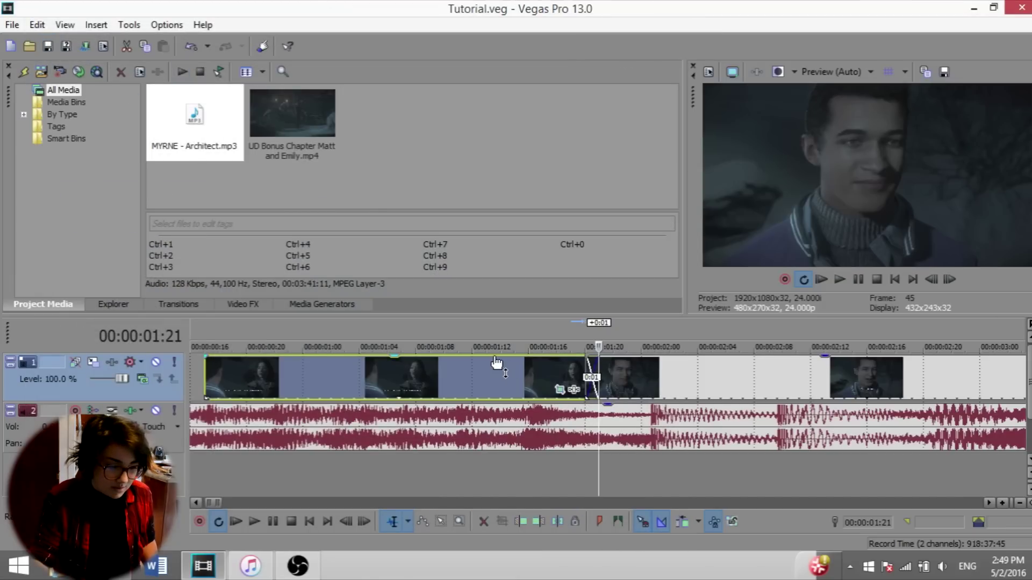
Play back the transition between the two short clips to check the zoom
left_click(512, 373)
key("space")
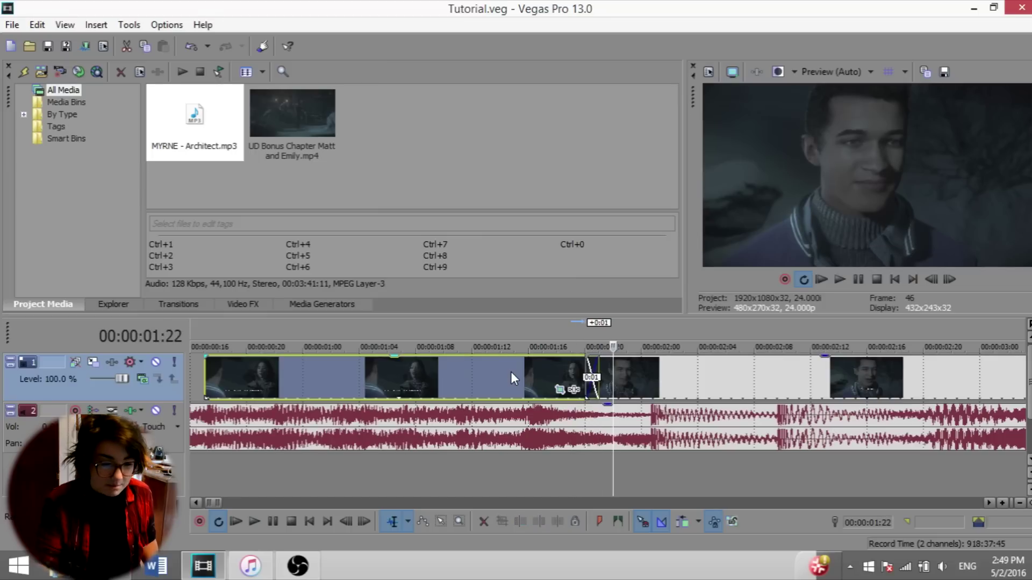
left_click(461, 371)
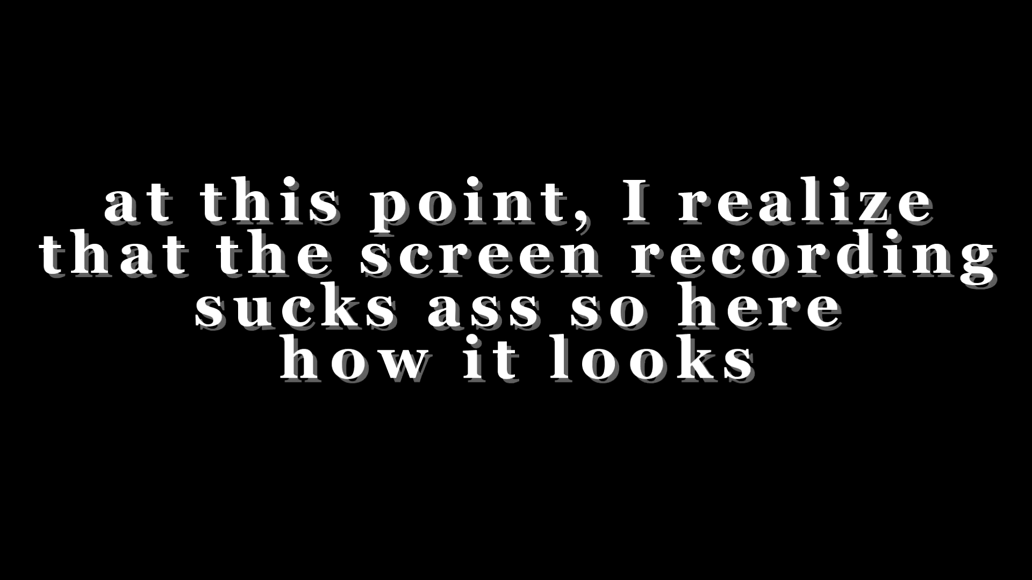
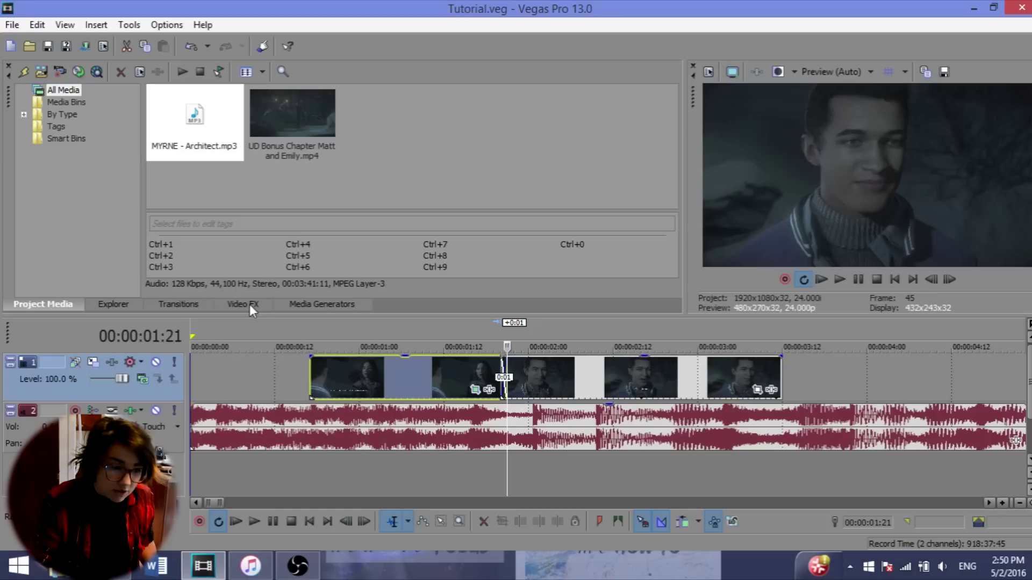
Apply the default S_BlurMoCurves video effect to the second clip
left_click(250, 304)
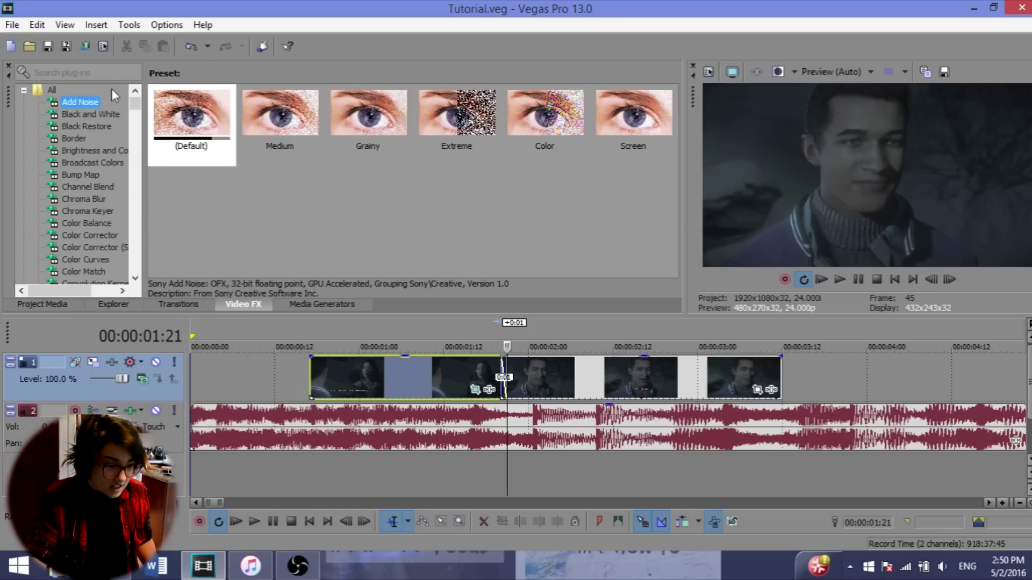
left_click(23, 90)
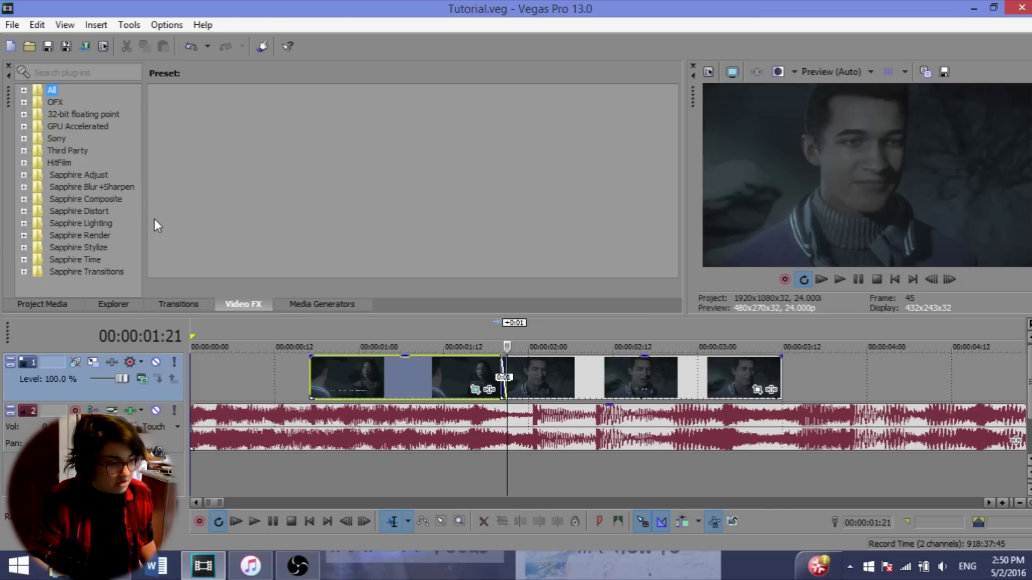
left_click(24, 90)
left_click_drag(142, 100, 139, 157)
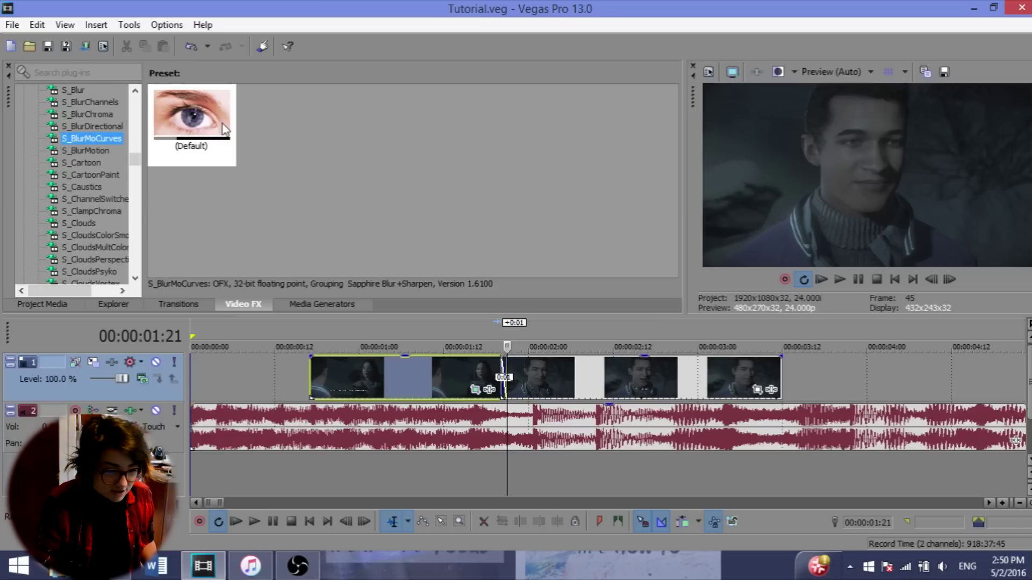
left_click_drag(224, 129, 526, 387)
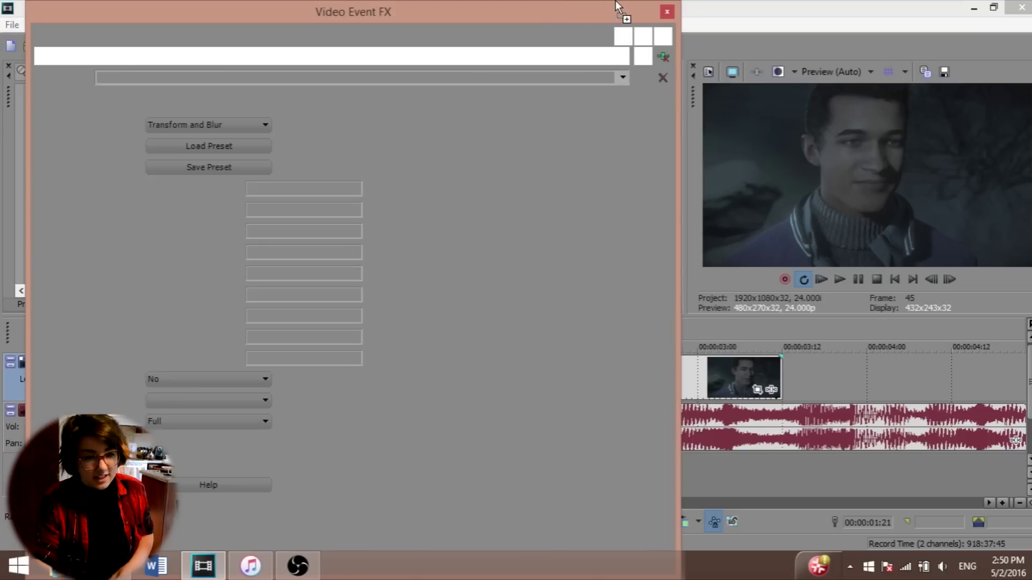
mouse_move(629, 1)
left_mouse_down()
mouse_move(630, 26)
mouse_move(624, 7)
left_mouse_up()
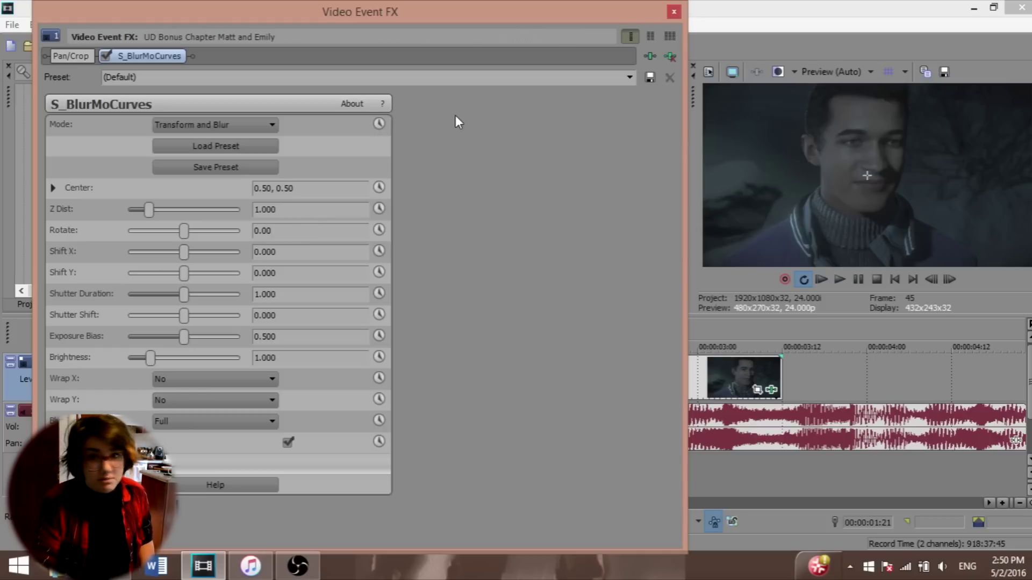
Enable keyframe animation for the effect's Z Dist and Blur Res, and go to the Blur Res keyframe at 00:00:00:00
left_click(388, 229)
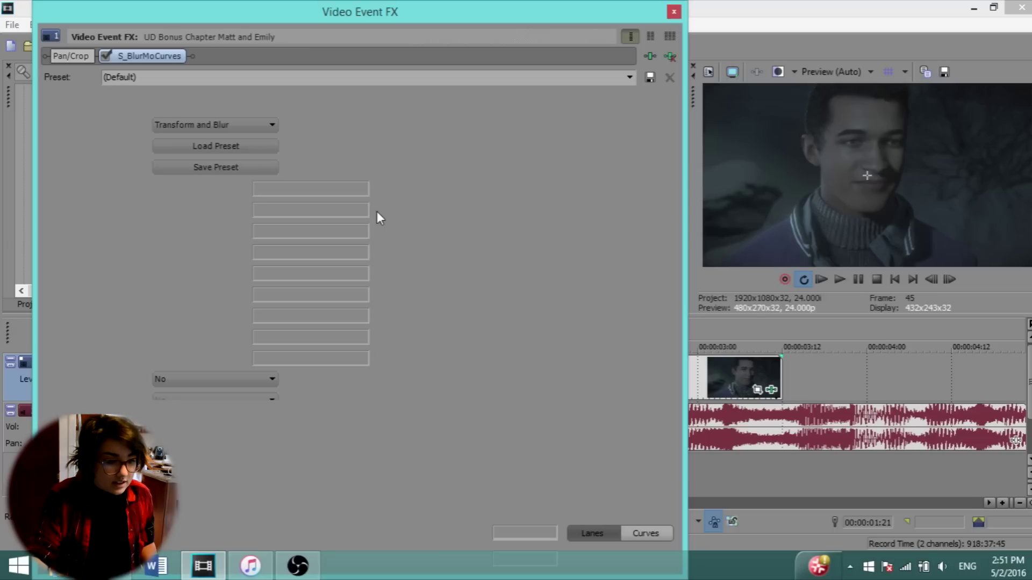
left_click(380, 208)
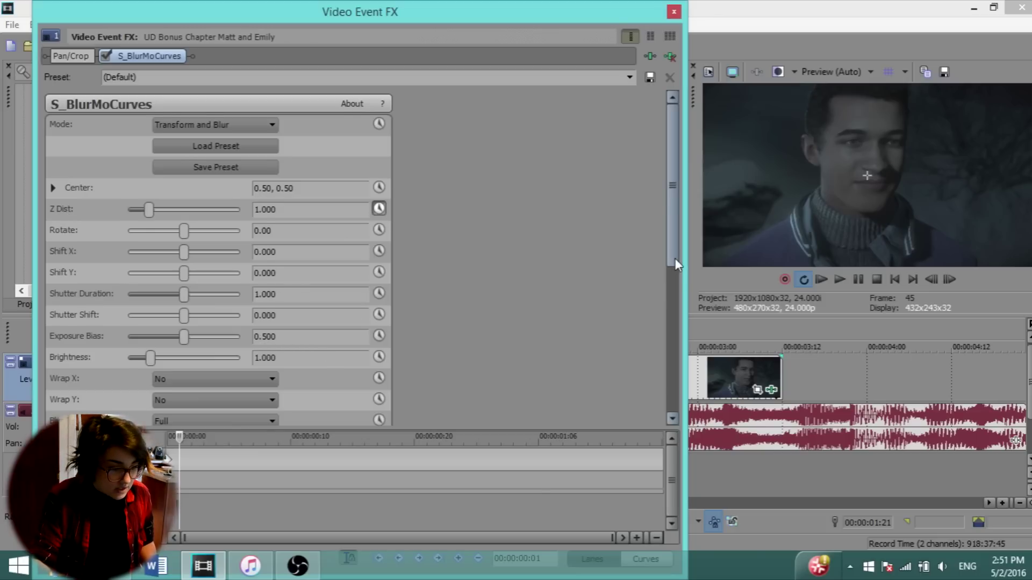
left_click_drag(675, 258, 114, 385)
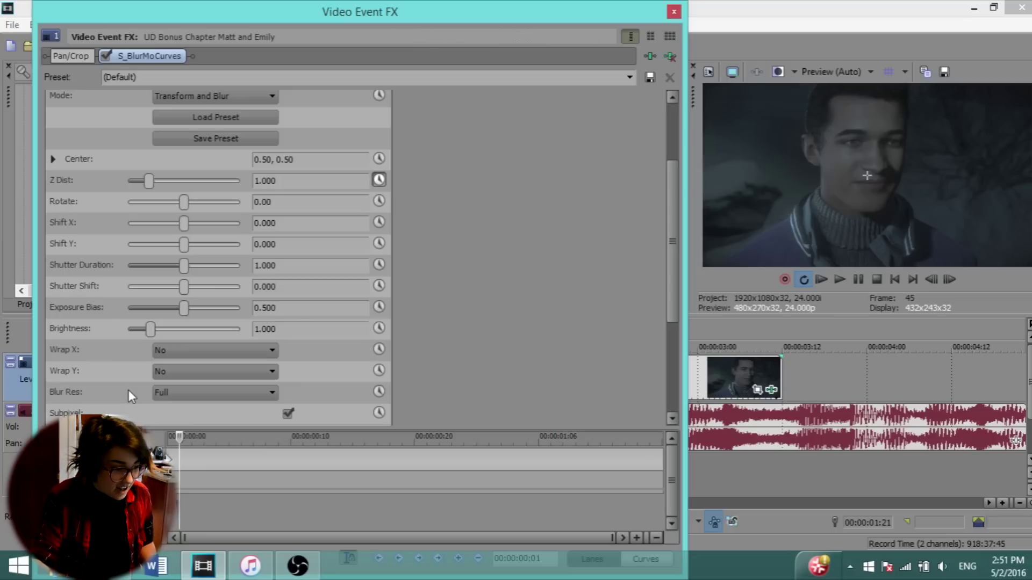
left_click(379, 392)
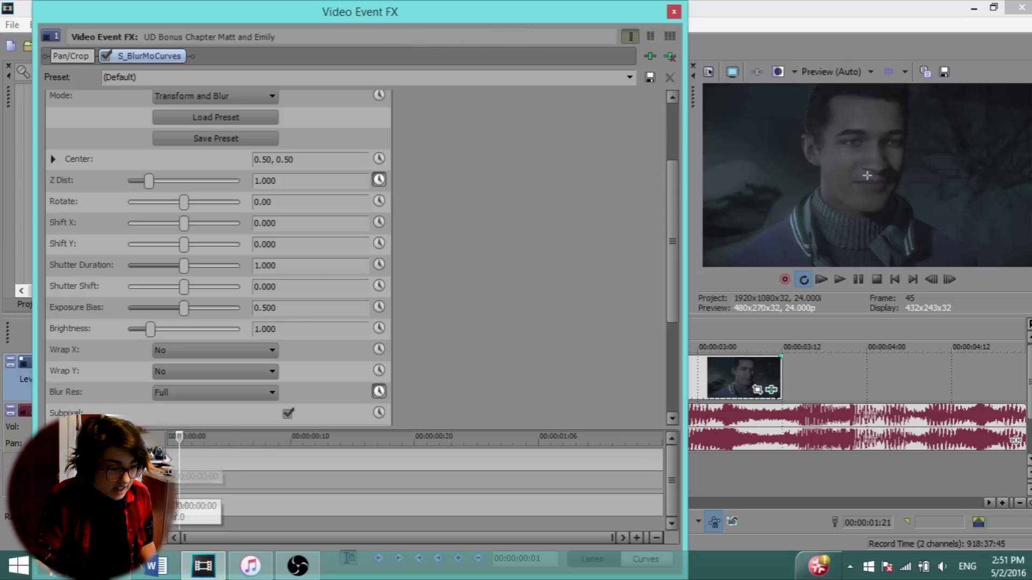
left_click(175, 515)
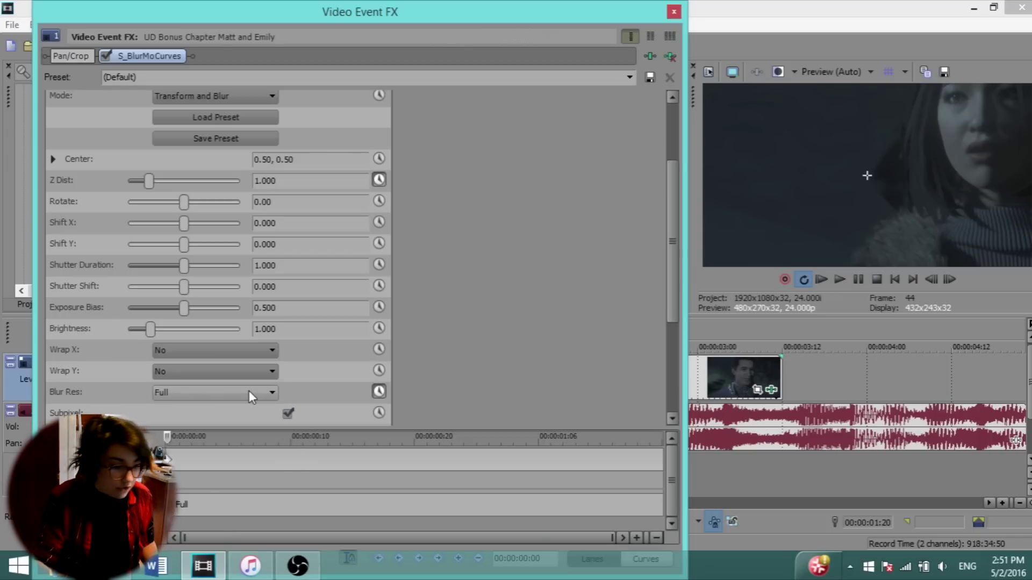
Move the second clip six frames later to separate it from the first clip, and reopen its S_BlurMoCurves settings
left_click(674, 11)
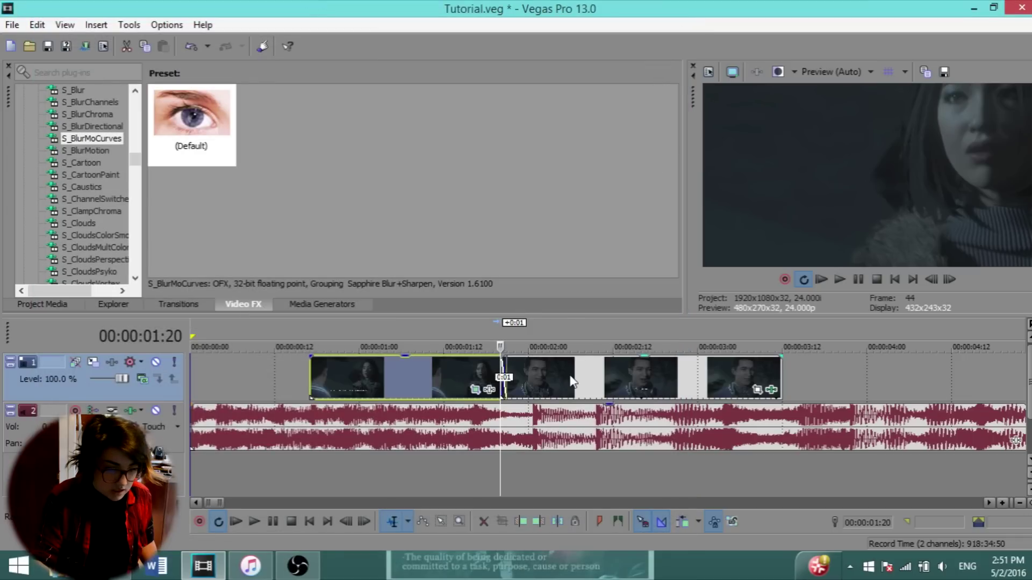
left_click_drag(572, 381, 613, 381)
left_click(812, 390)
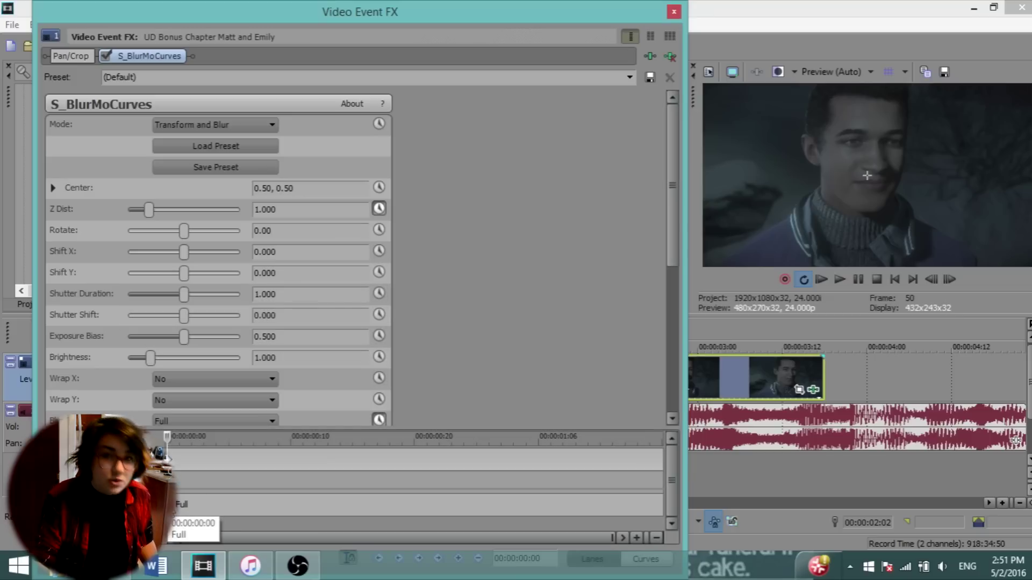
Set Blur Res to Quarter and Z Dist to 2.000 at the effect's first keyframe
left_click(199, 419)
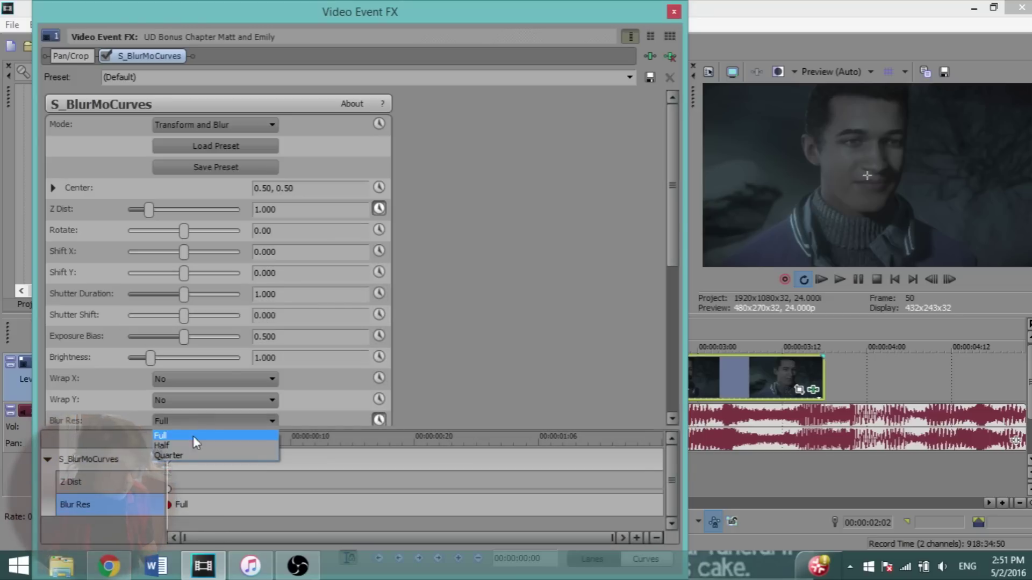
left_click(184, 456)
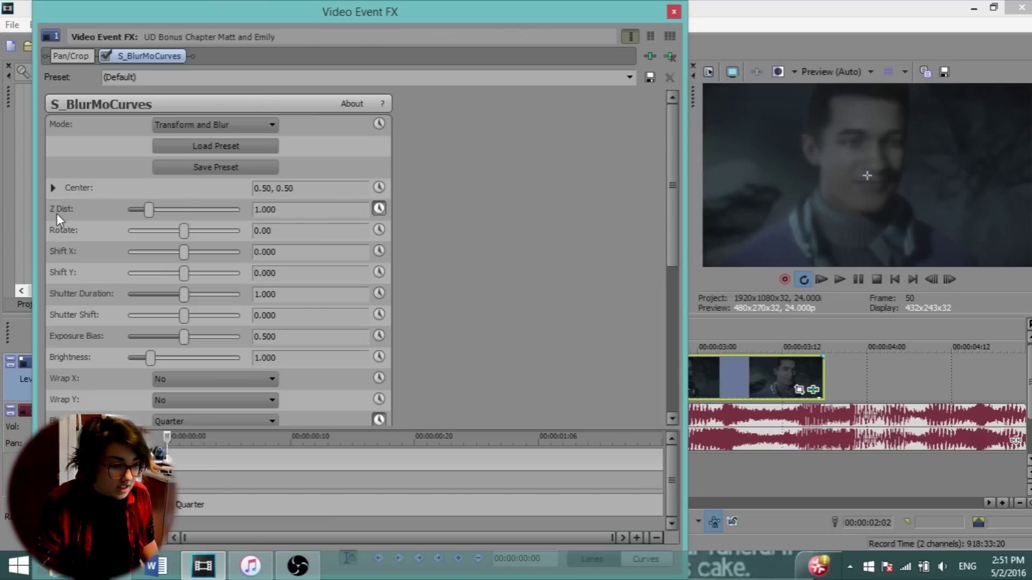
left_click(286, 211)
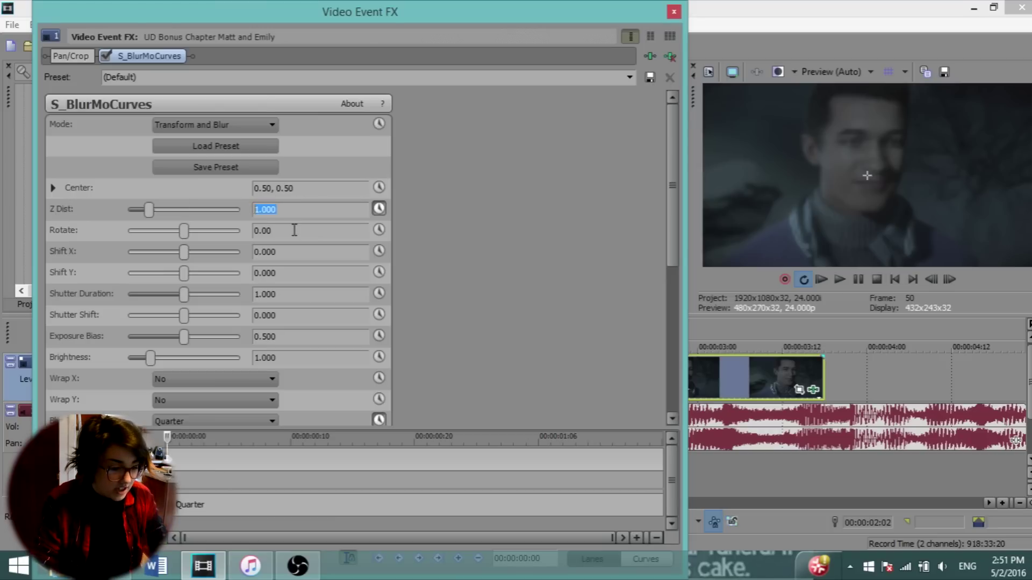
type("2")
key("Return")
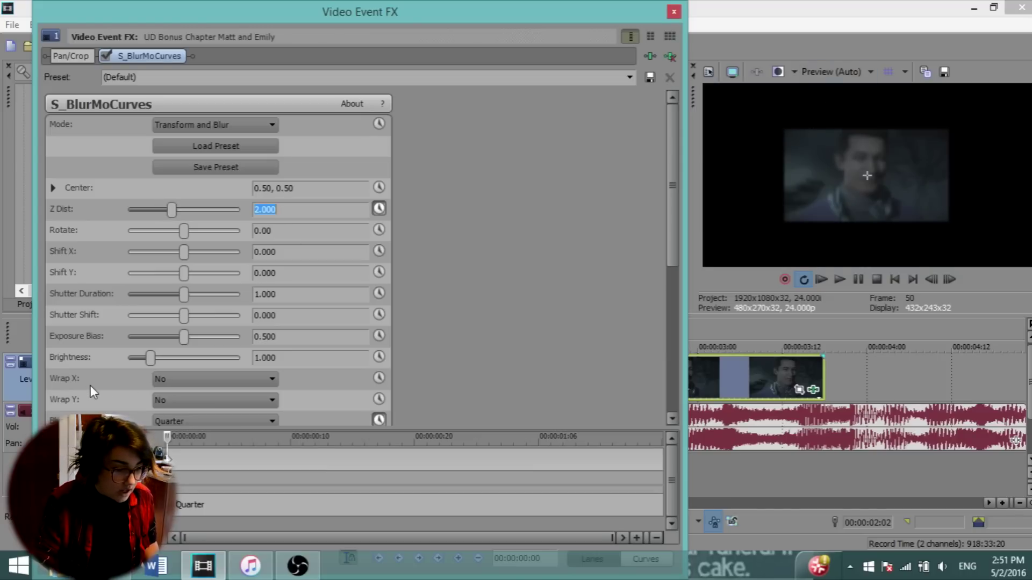
Set both Wrap X and Wrap Y of the S_BlurMoCurves effect to Tile
left_click(215, 379)
left_click(161, 393)
left_click(166, 399)
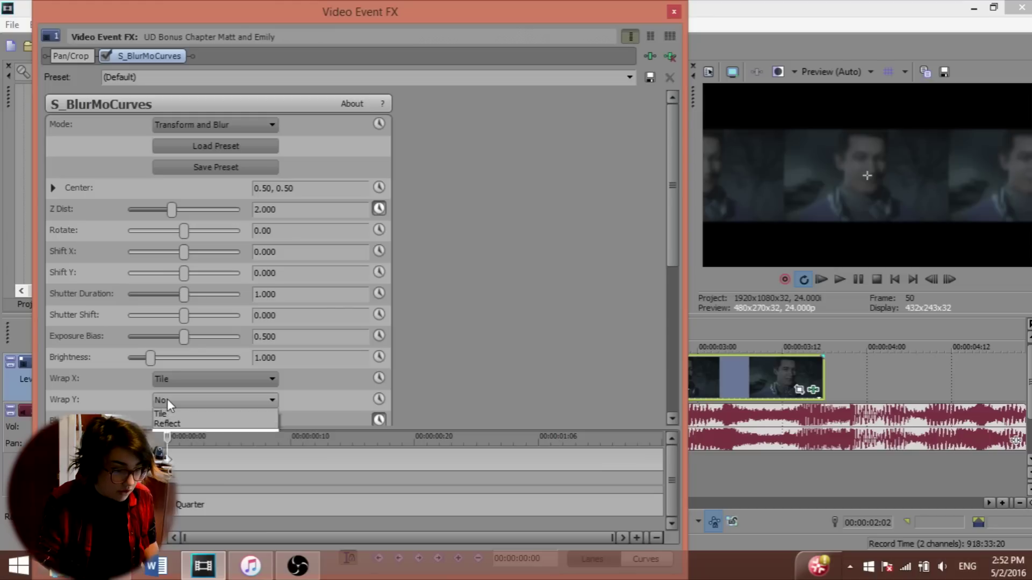
left_click(161, 414)
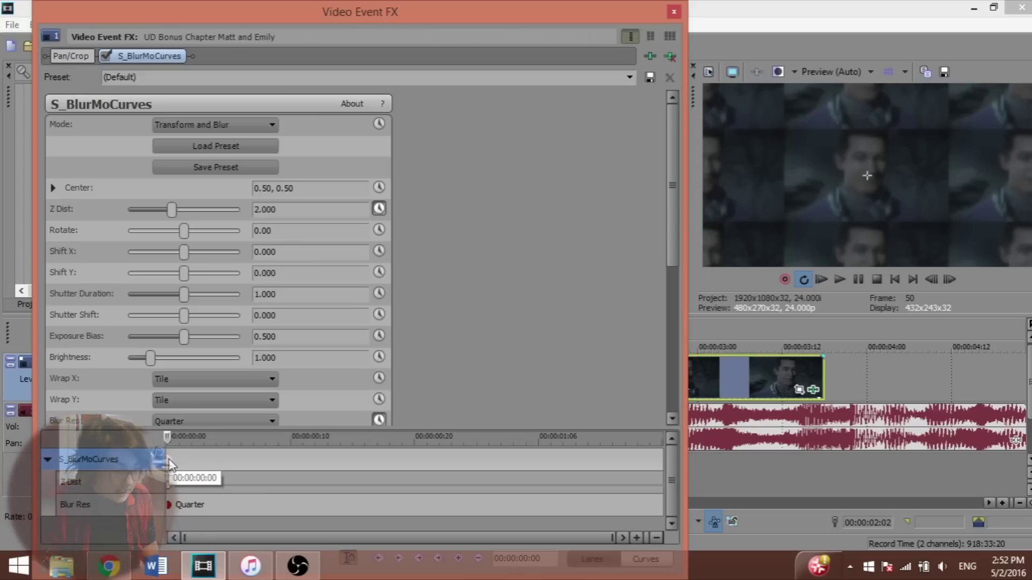
Keyframe Z Dist at 1.000 and Blur Res at Full at 00:00:00:05 in the effect timeline
key("Right")
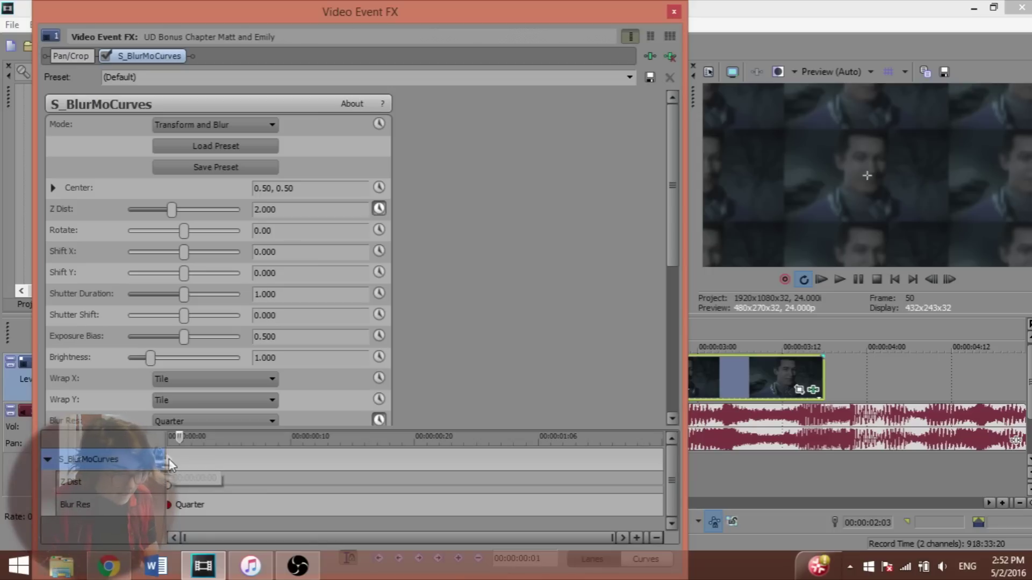
left_click(229, 483)
left_click(263, 209)
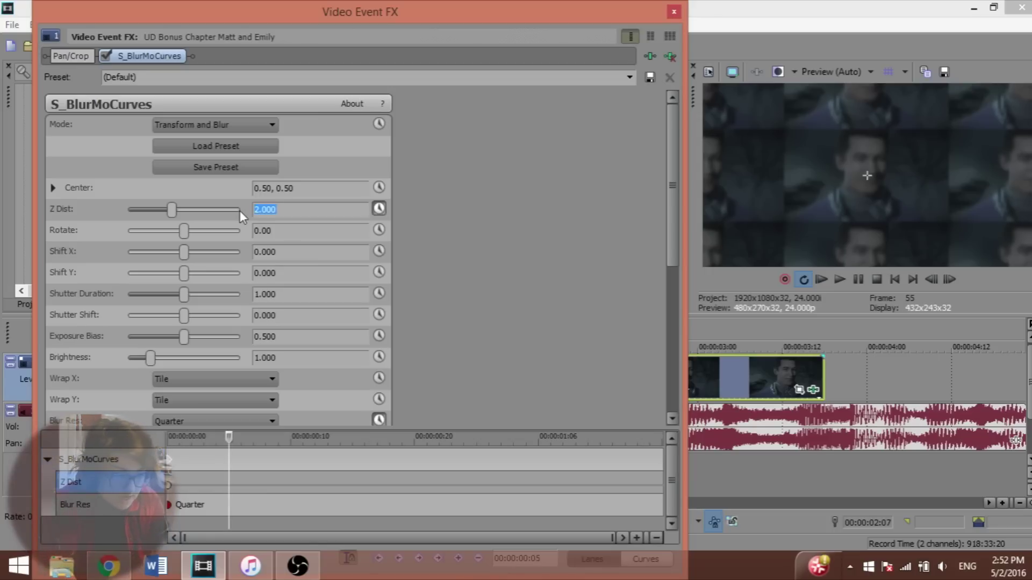
type("1")
key("Return")
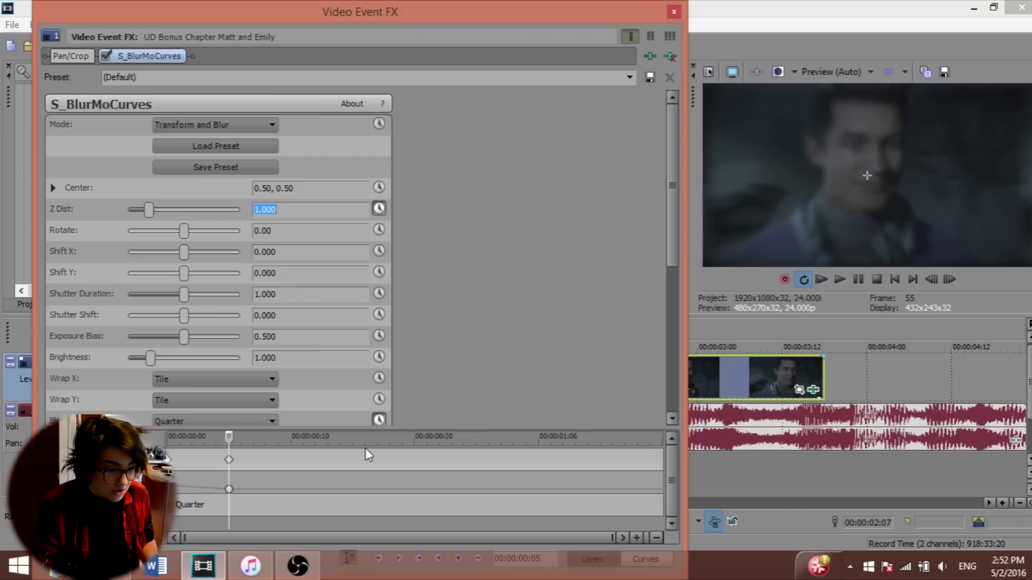
left_click(237, 422)
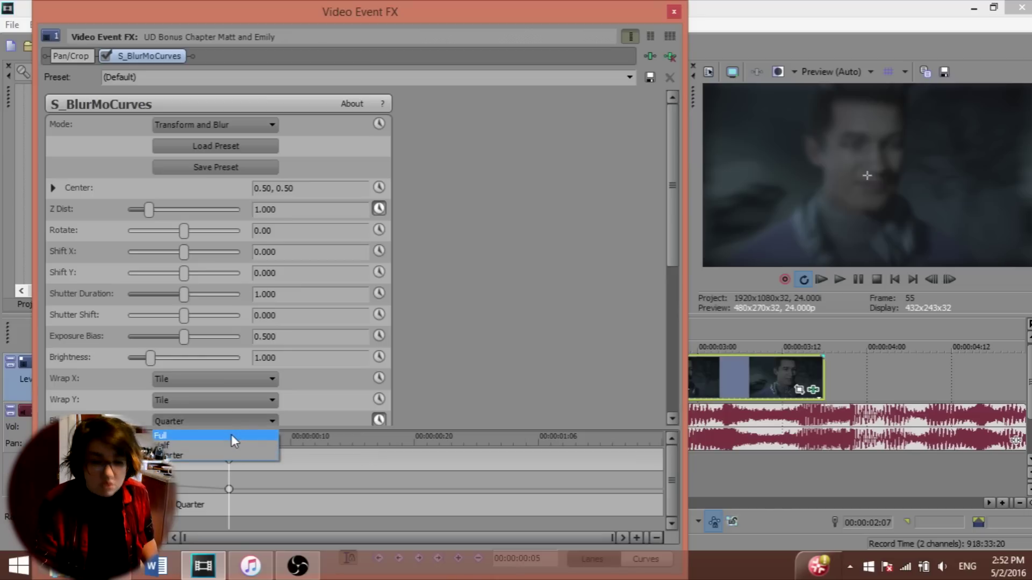
left_click(231, 435)
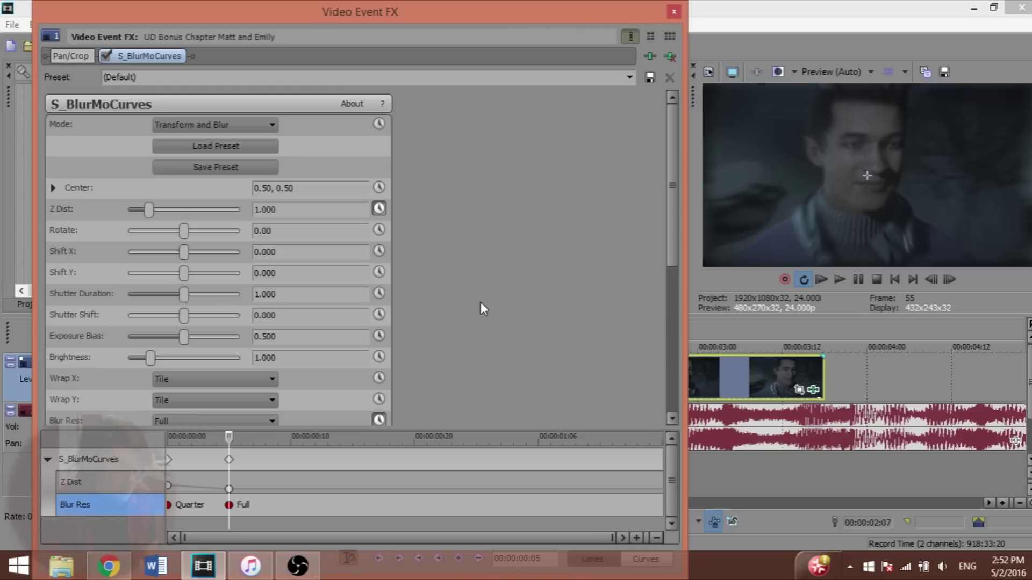
Open the fade options of the first Z Dist keyframe, and select the Z Dist keyframe at 00:00:00:05
left_click(168, 486)
right_click(168, 486)
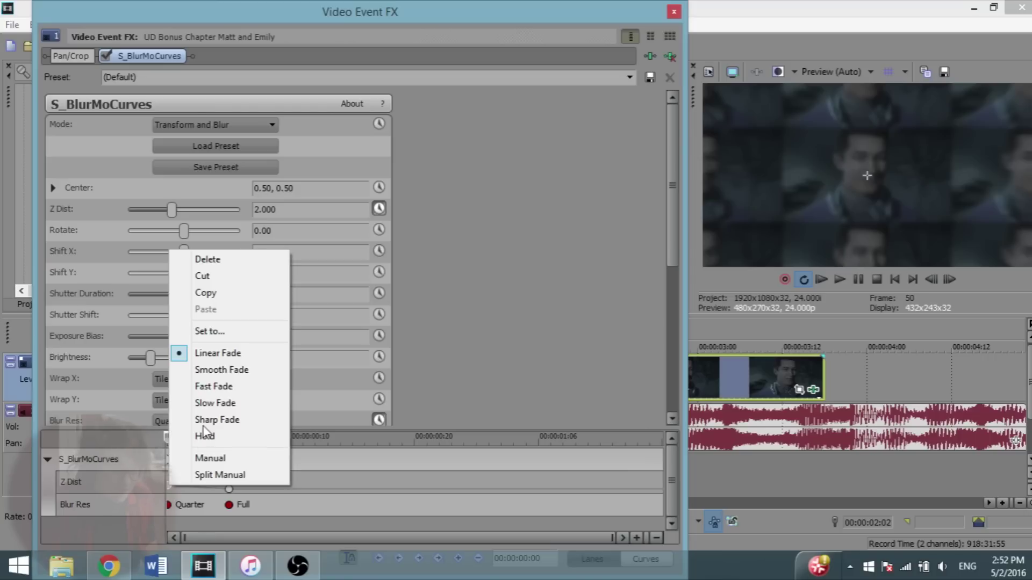
left_click(229, 489)
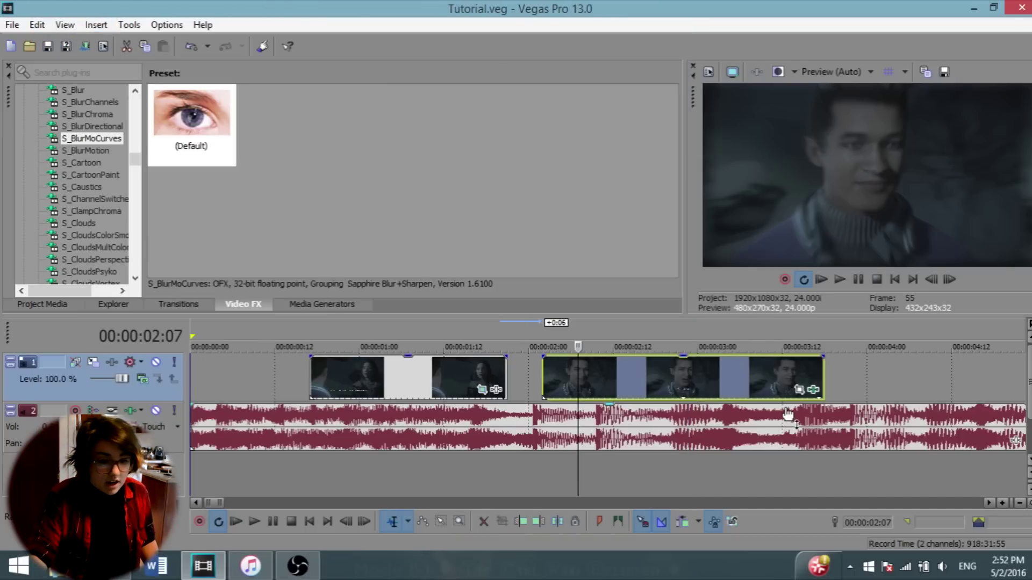
Keyframe the second clip's pan/crop to a centered 1,744.0 × 981.0 frame at its end, and close the pan/crop window
left_click(800, 390)
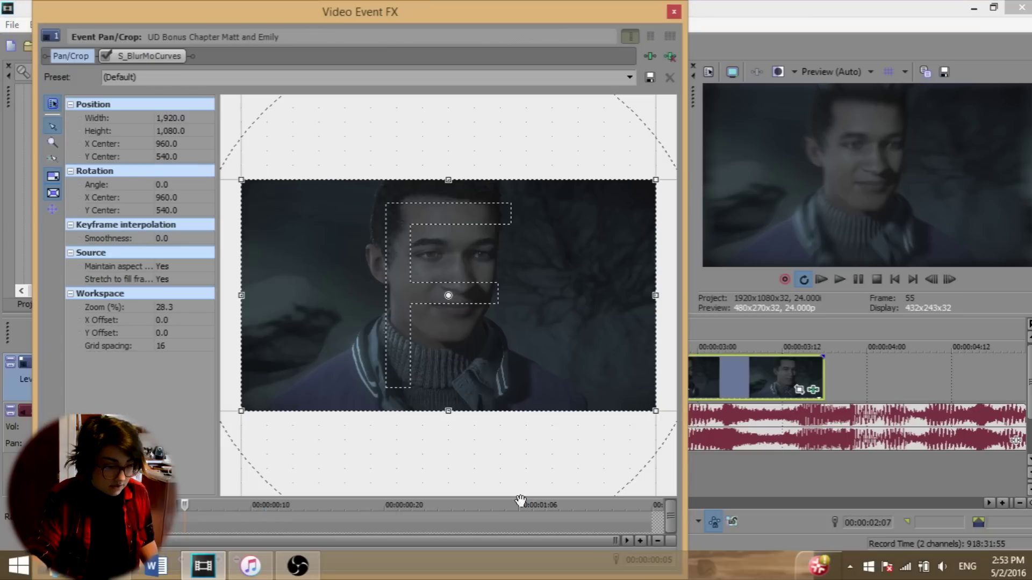
left_click(651, 516)
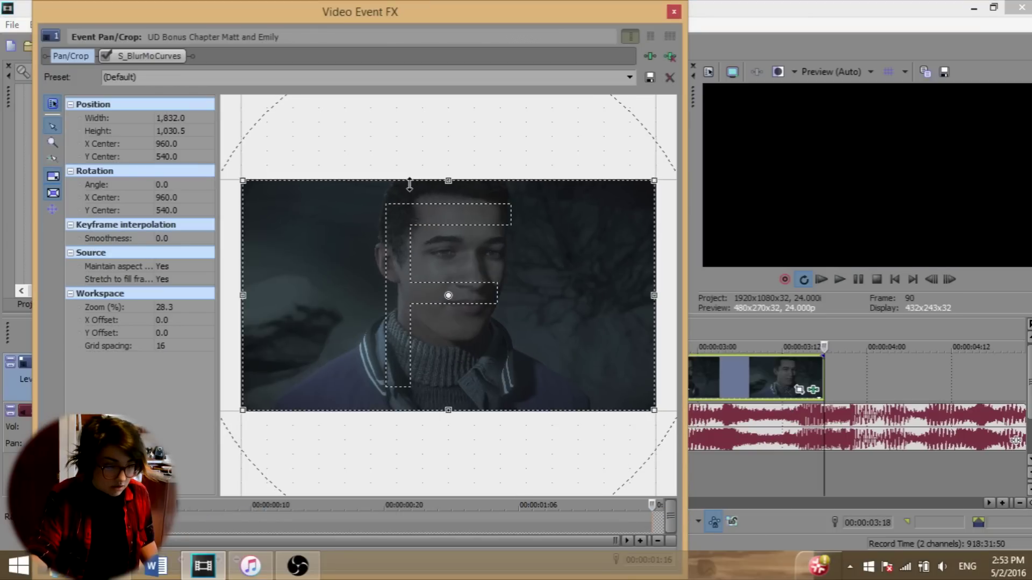
left_click_drag(414, 180, 414, 190)
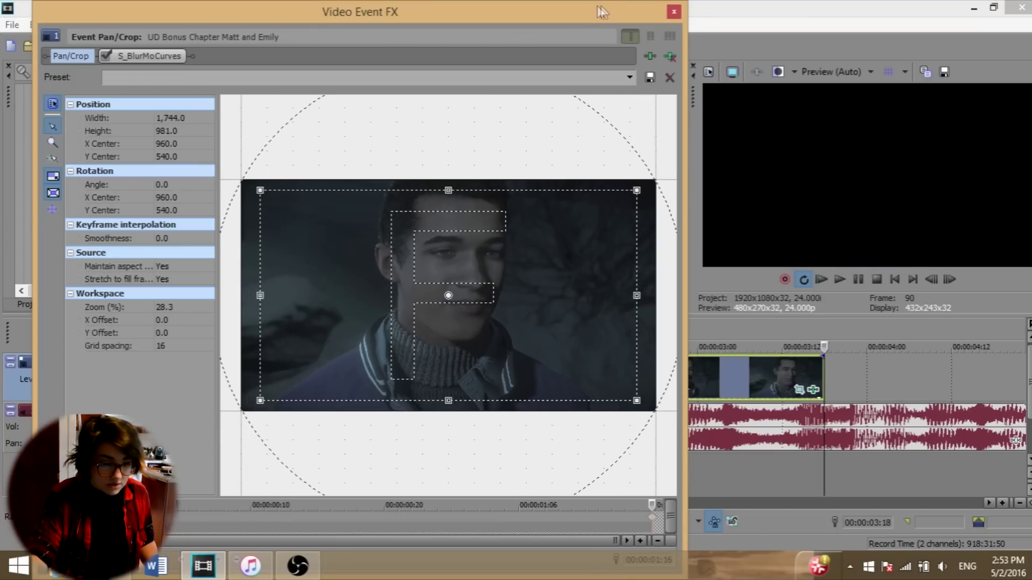
left_click(673, 12)
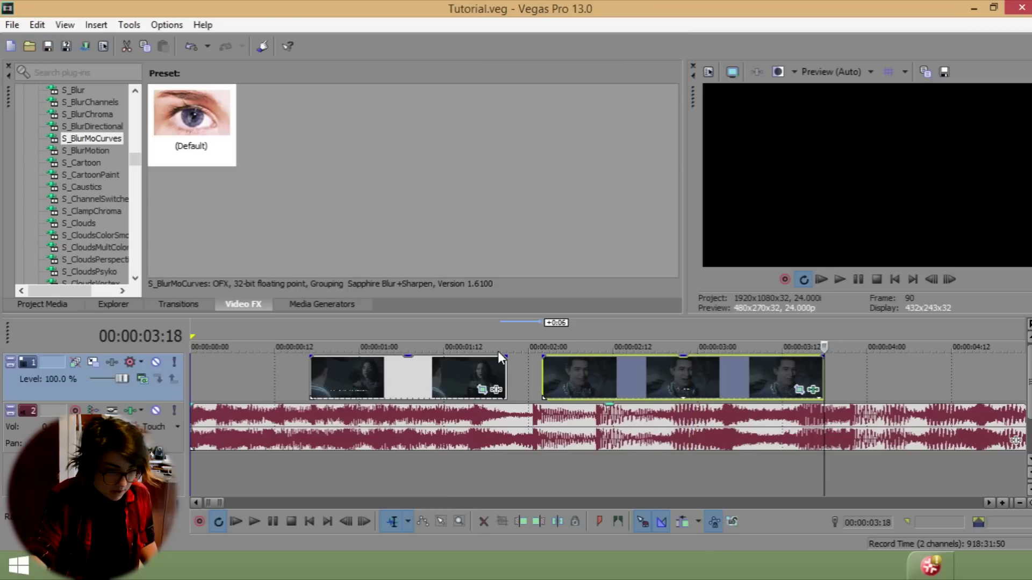
Move the second clip back six frames to overlap the first by one frame, and play back the transition
left_click_drag(497, 350, 500, 355)
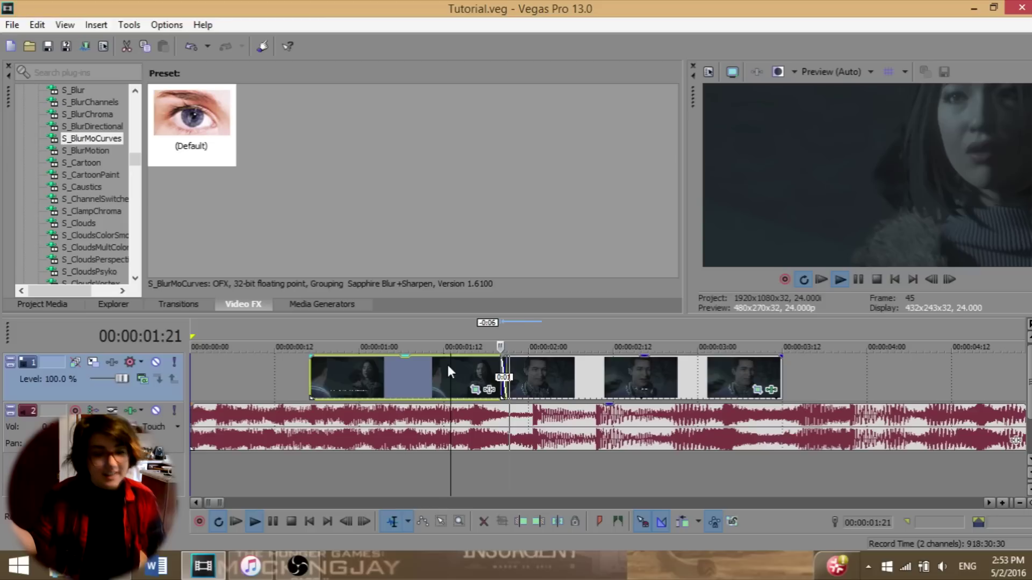
left_click(448, 367)
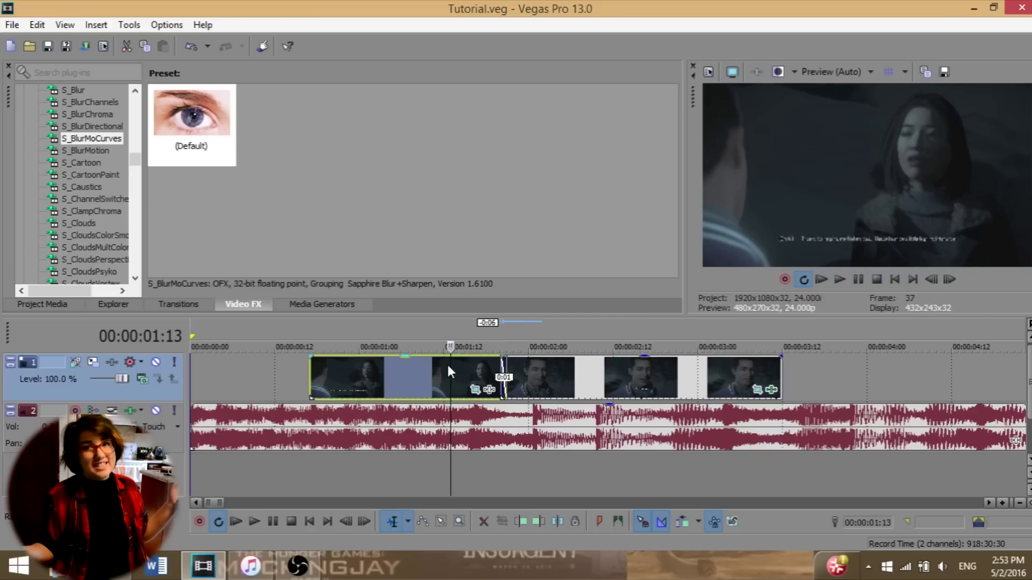